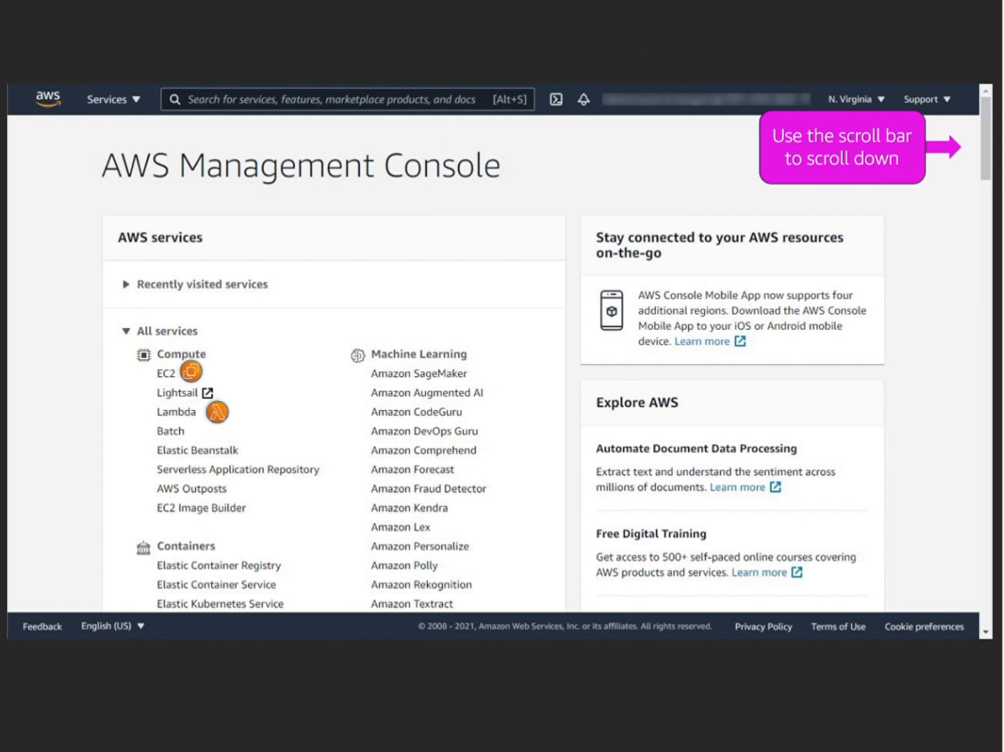
Look through the full list of AWS services by category and expand the recently visited services.
left_click(991, 167)
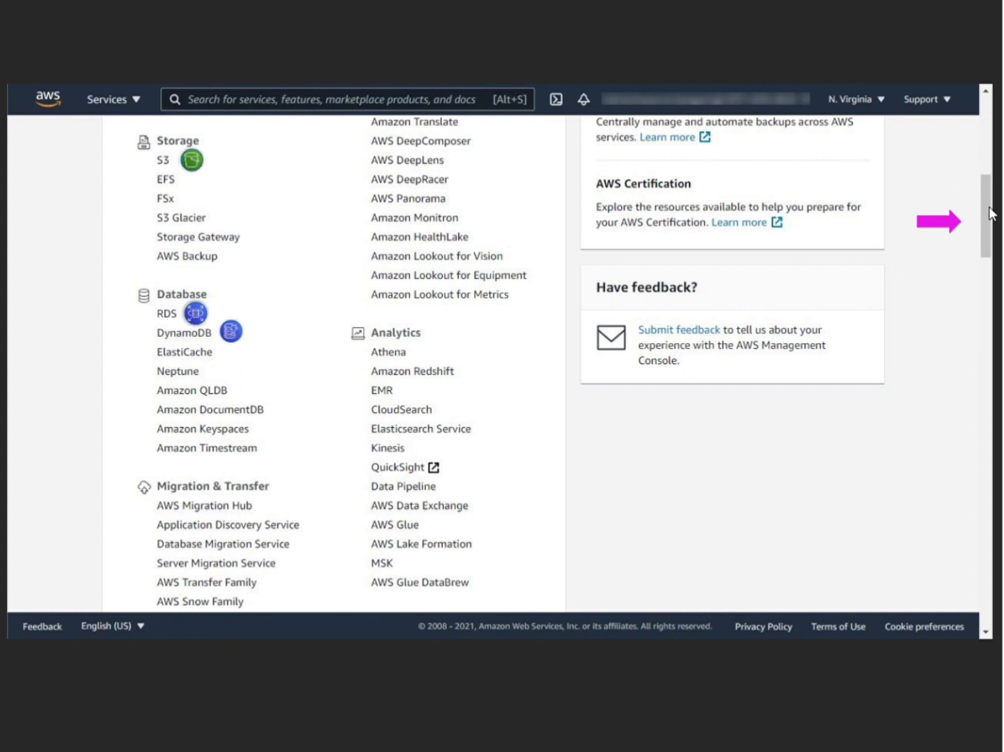
scroll(988, 207, "down", 5)
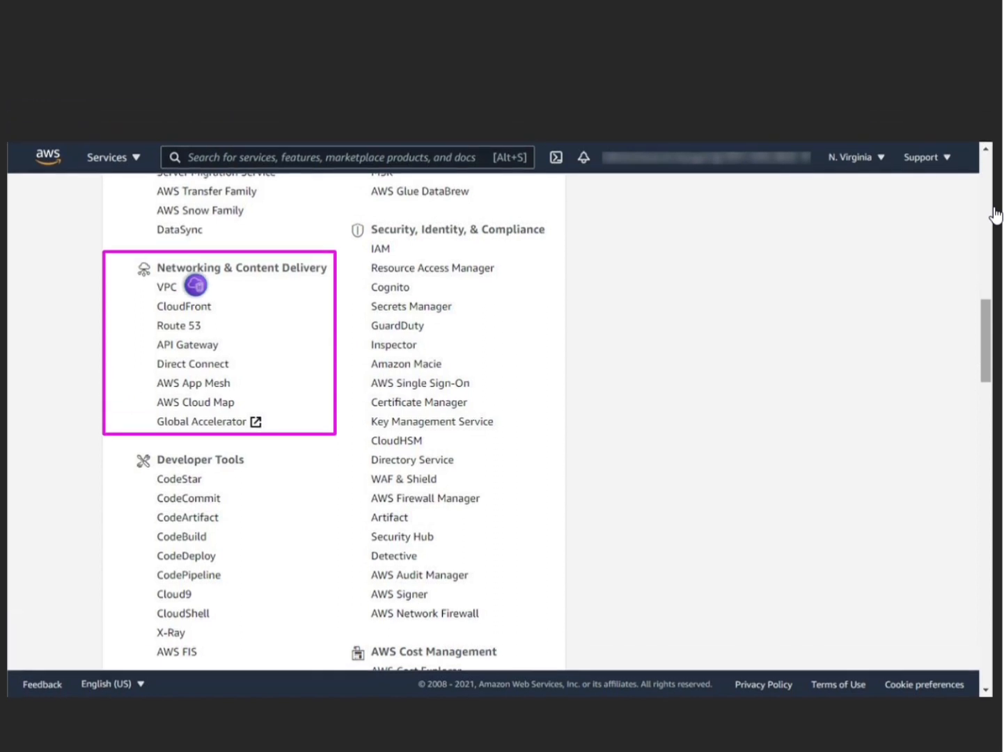
scroll(995, 216, "down", 3)
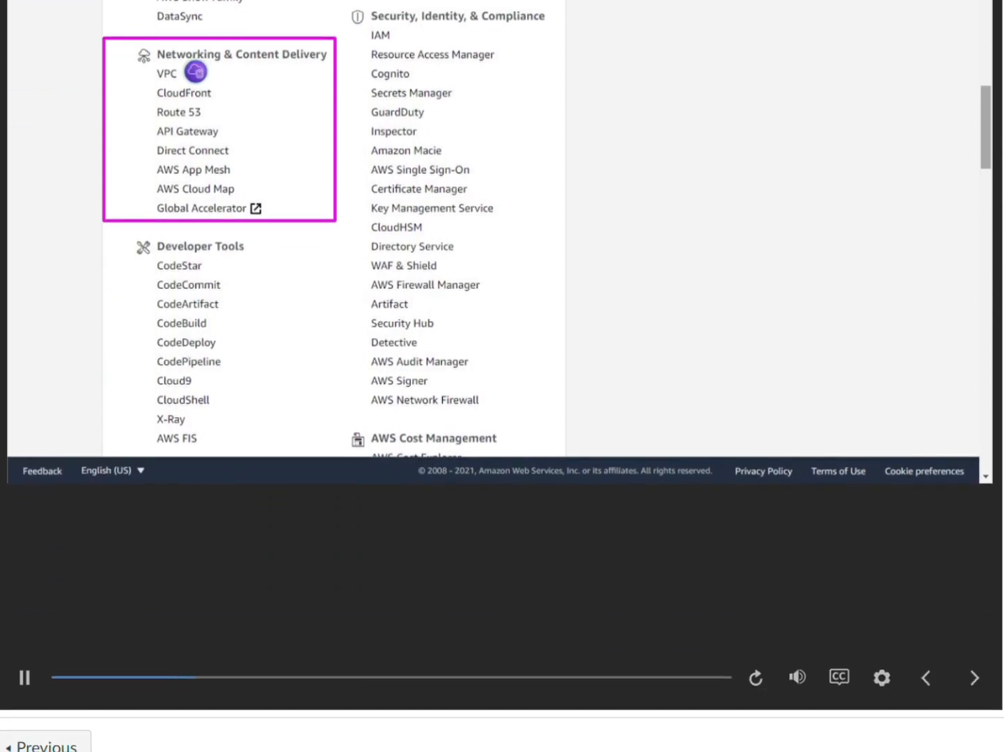
scroll(998, 184, "up", 1)
scroll(501, 348, "up", 2)
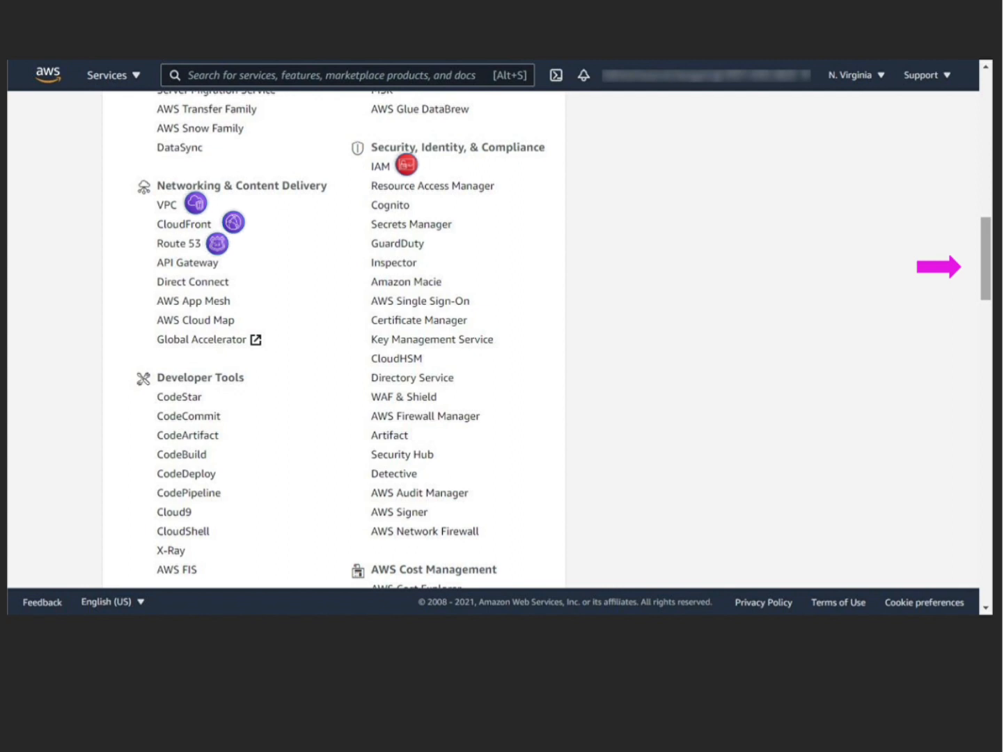
scroll(984, 264, "up", 12)
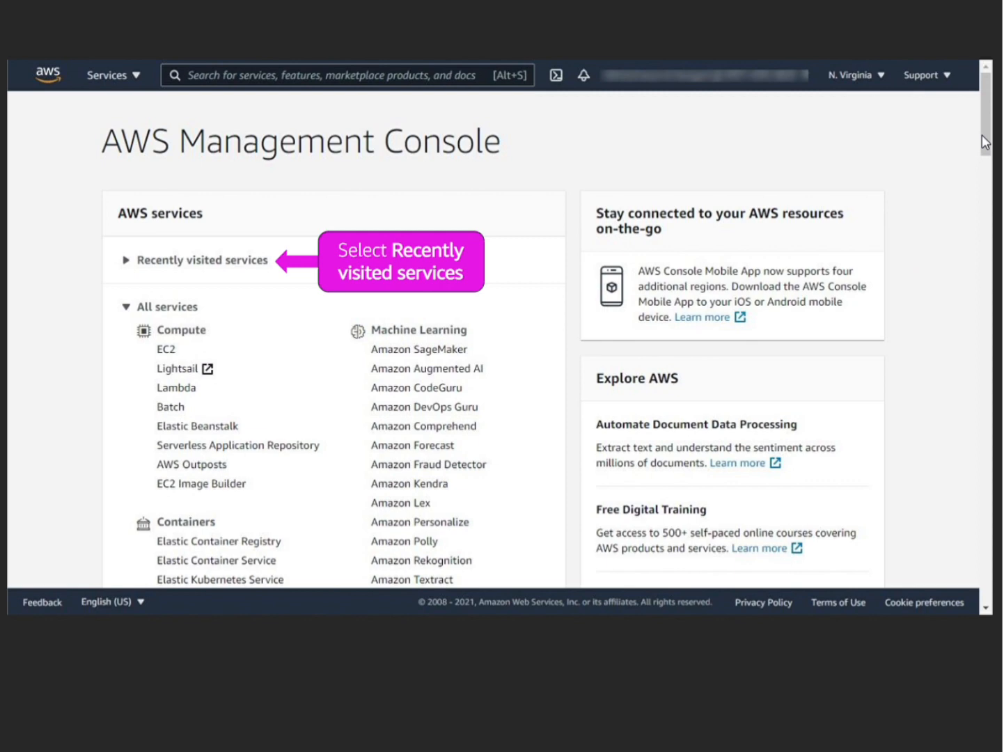
left_click(191, 260)
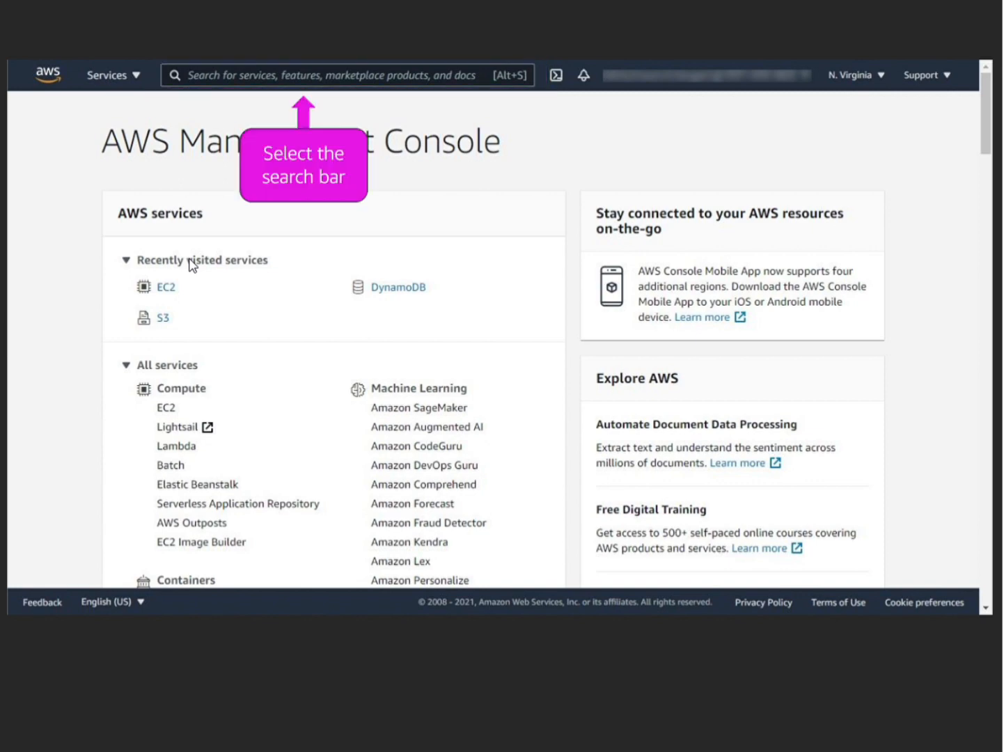
Search the services for EC2 and open the EC2 service.
left_click(322, 81)
type("EC2")
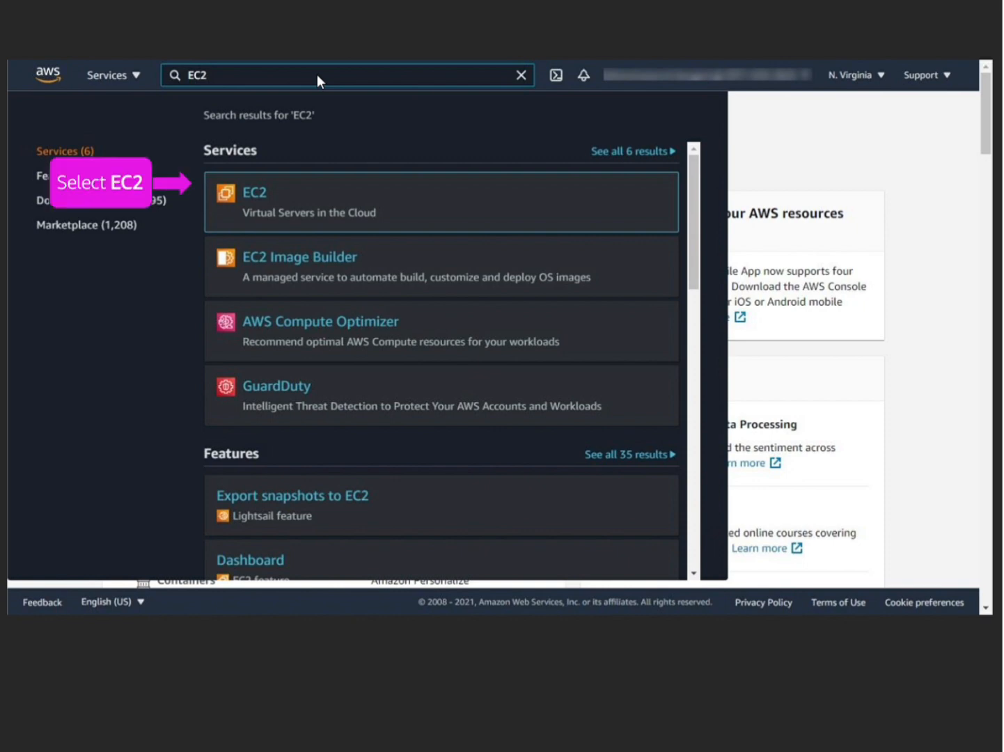
left_click(328, 203)
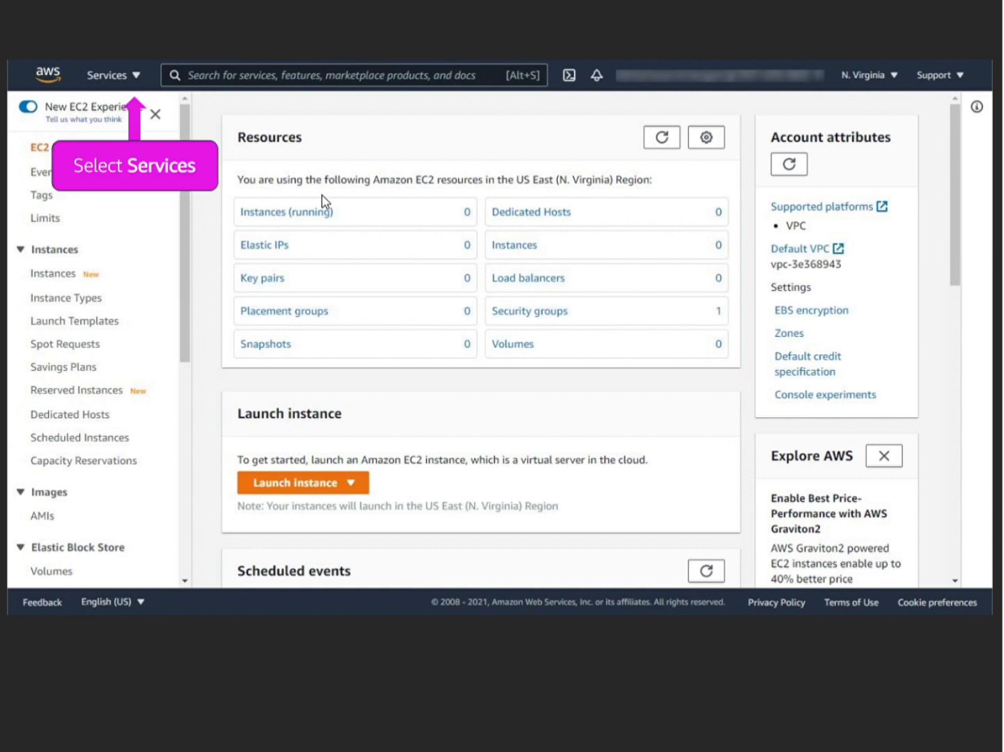
Add EC2 to the favorite services and return to the console home page.
left_click(108, 70)
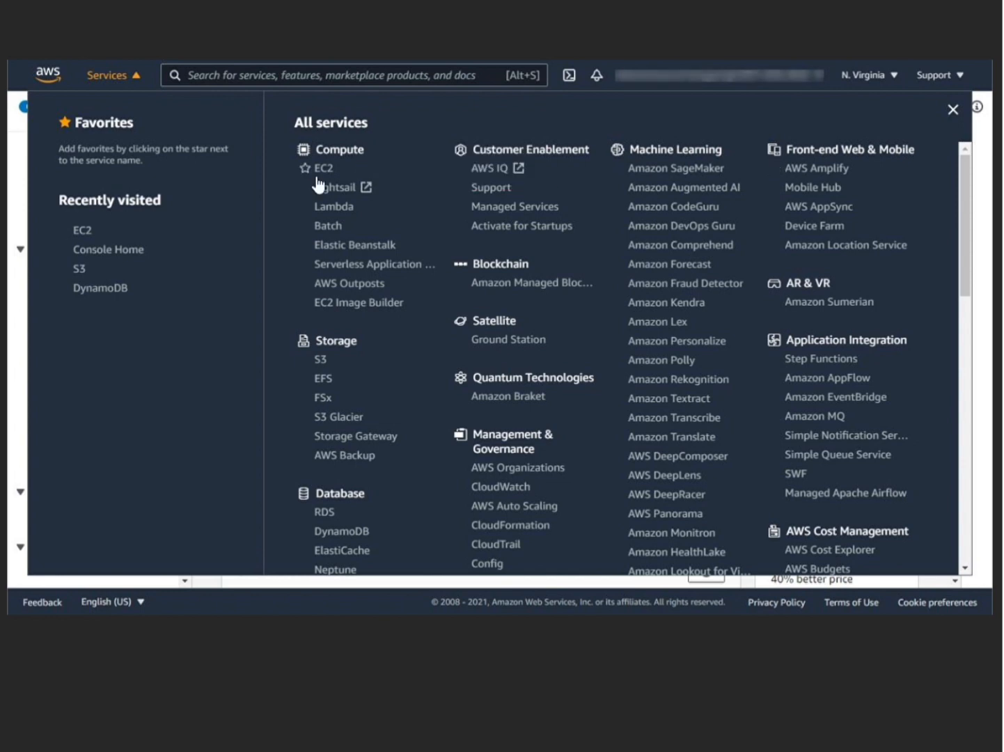
mouse_move(311, 172)
left_click(305, 169)
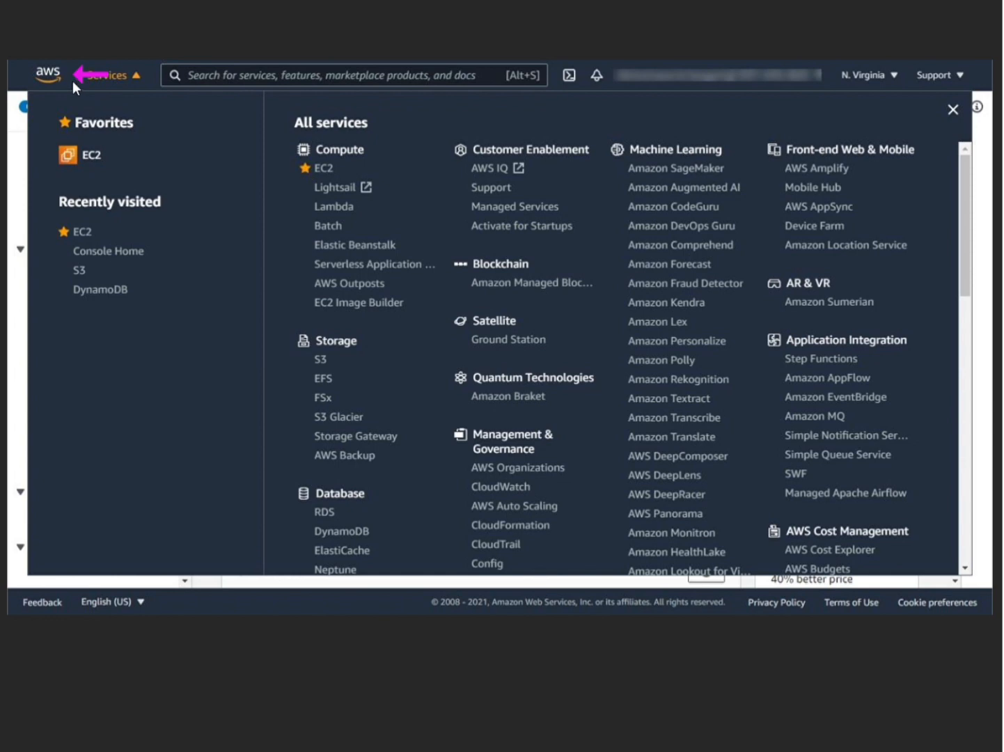
left_click(50, 72)
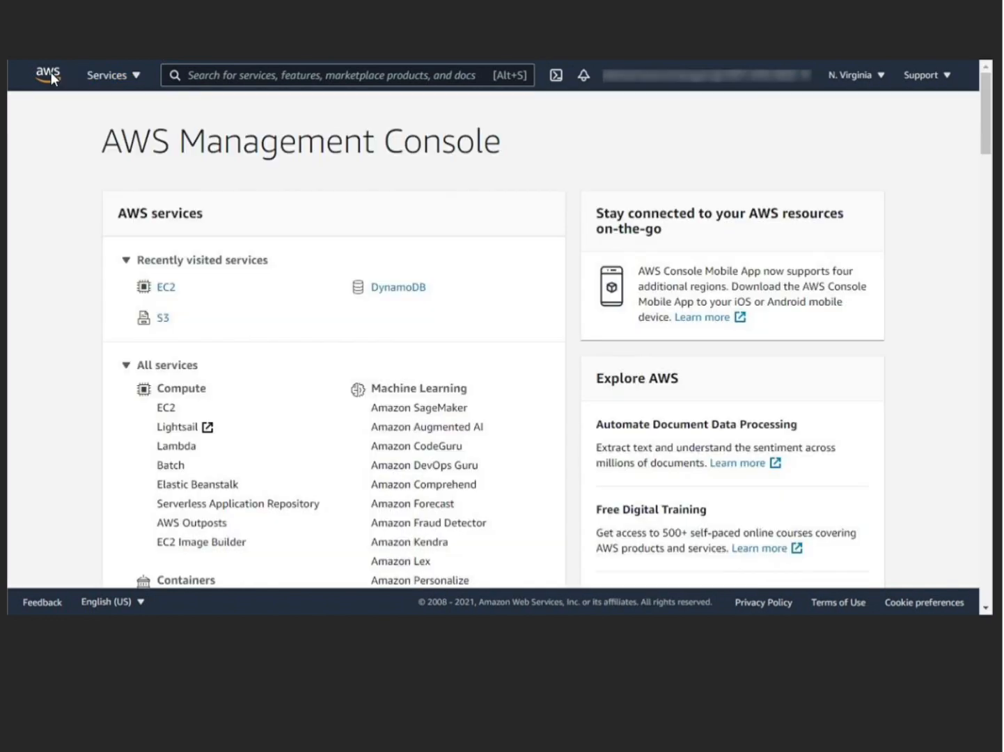
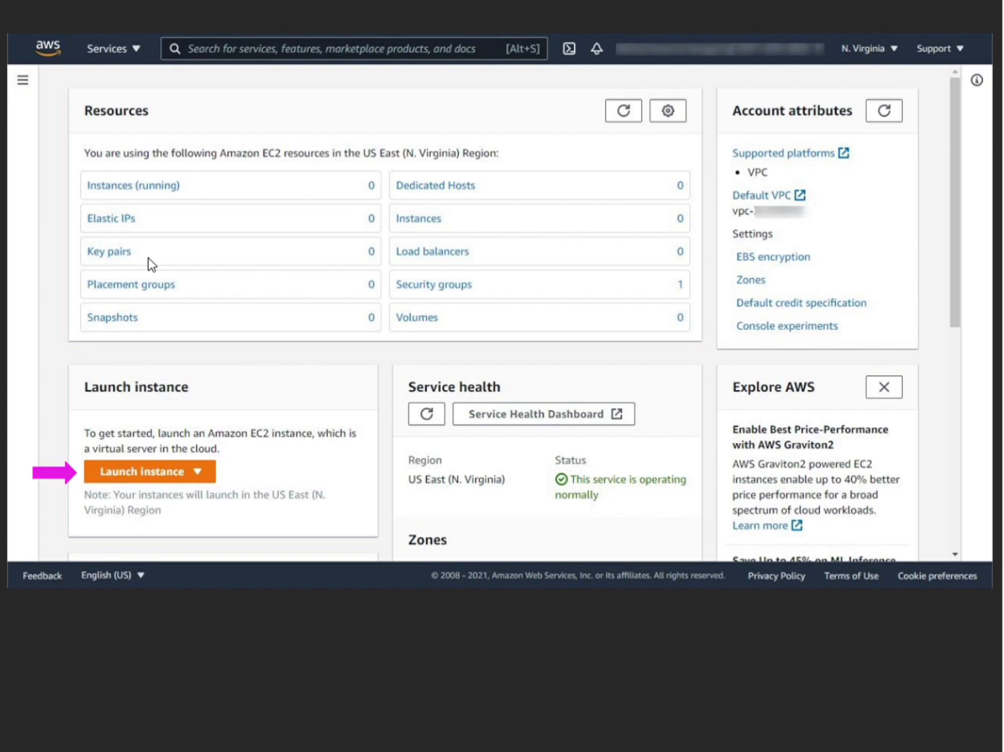
Set up a new instance with the 64-bit (x86) Amazon Linux 2 AMI (HVM) and the default t2.micro type, and go to its launch review.
left_click(171, 471)
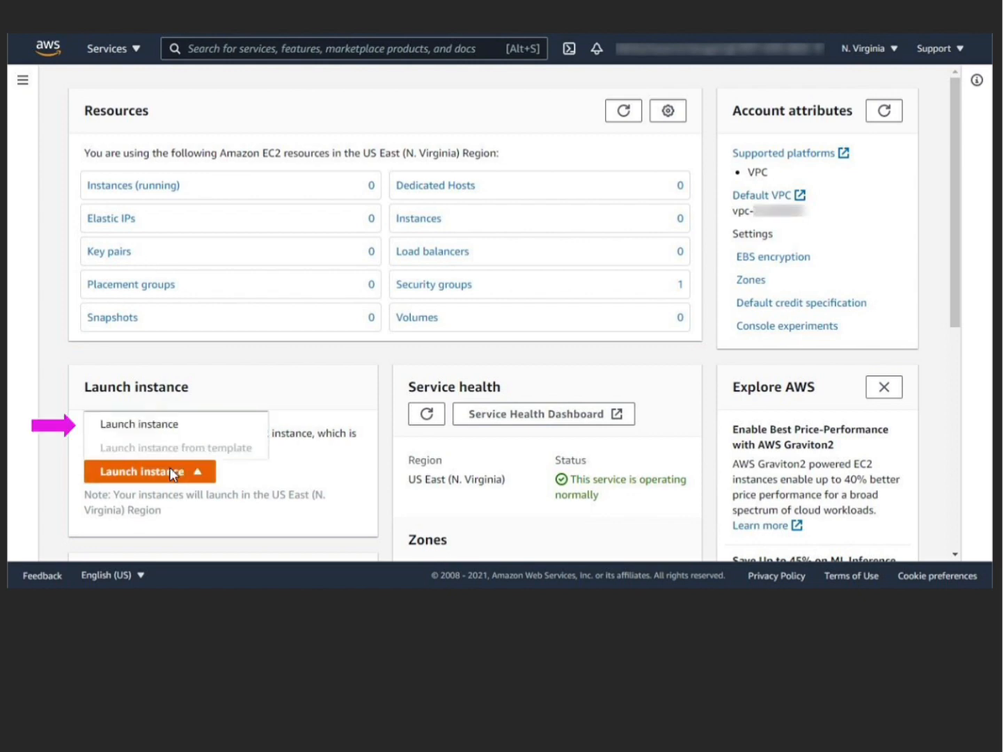
left_click(141, 425)
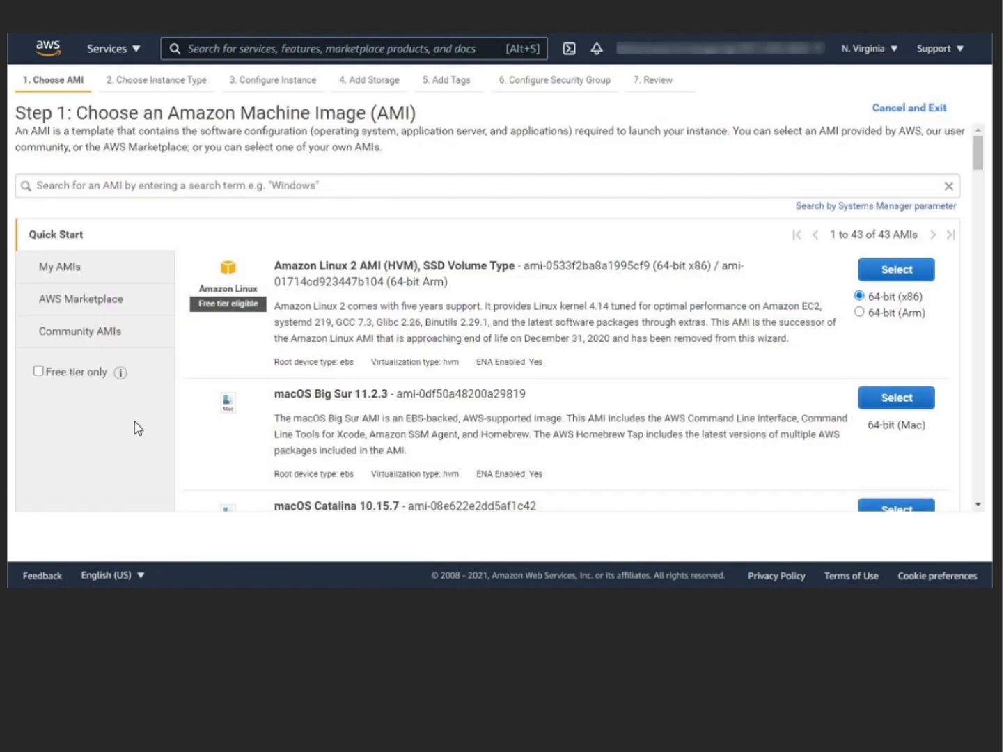
left_click(897, 272)
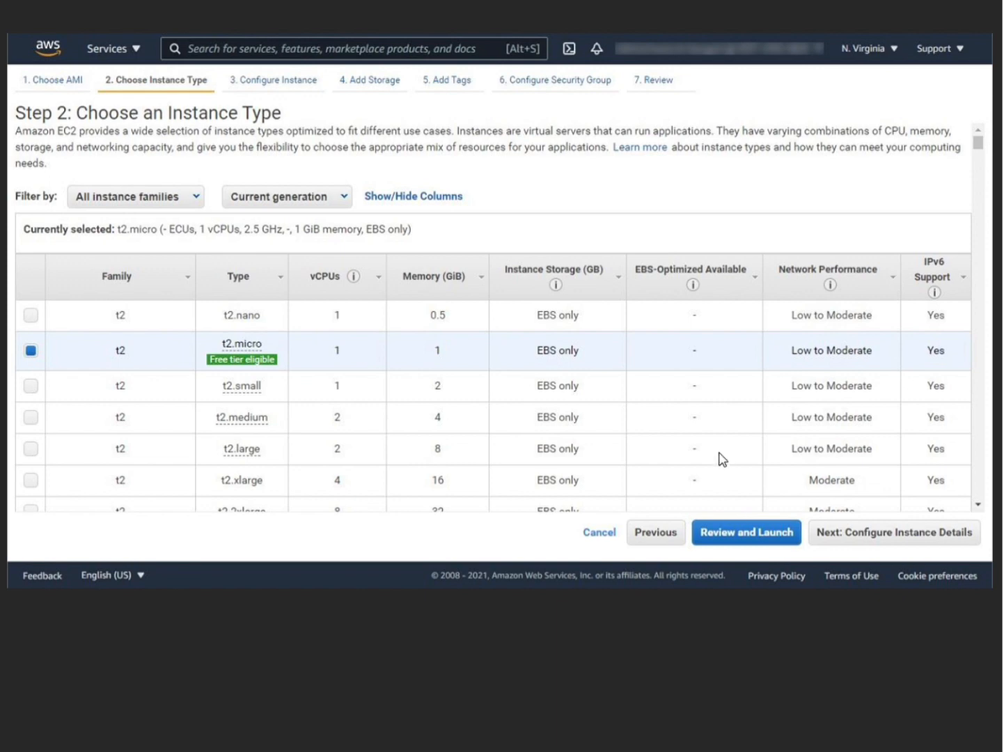
left_click(747, 535)
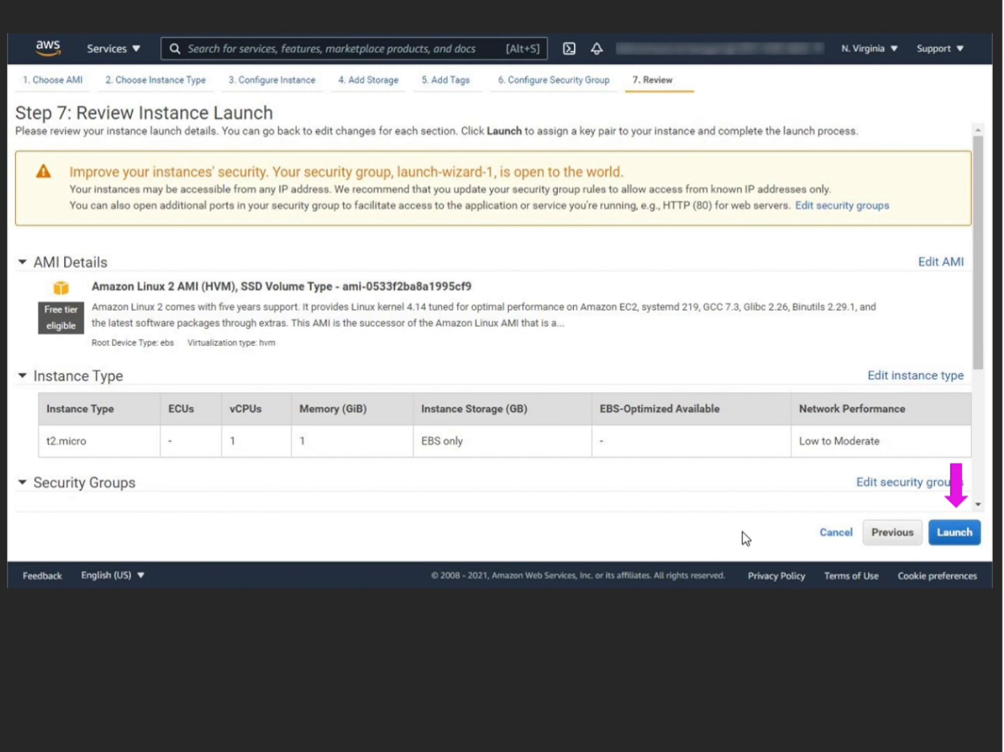
Proceed to launch, create a new key pair named Server_Key_Pair, and save its PEM file to the Desktop.
left_click(964, 533)
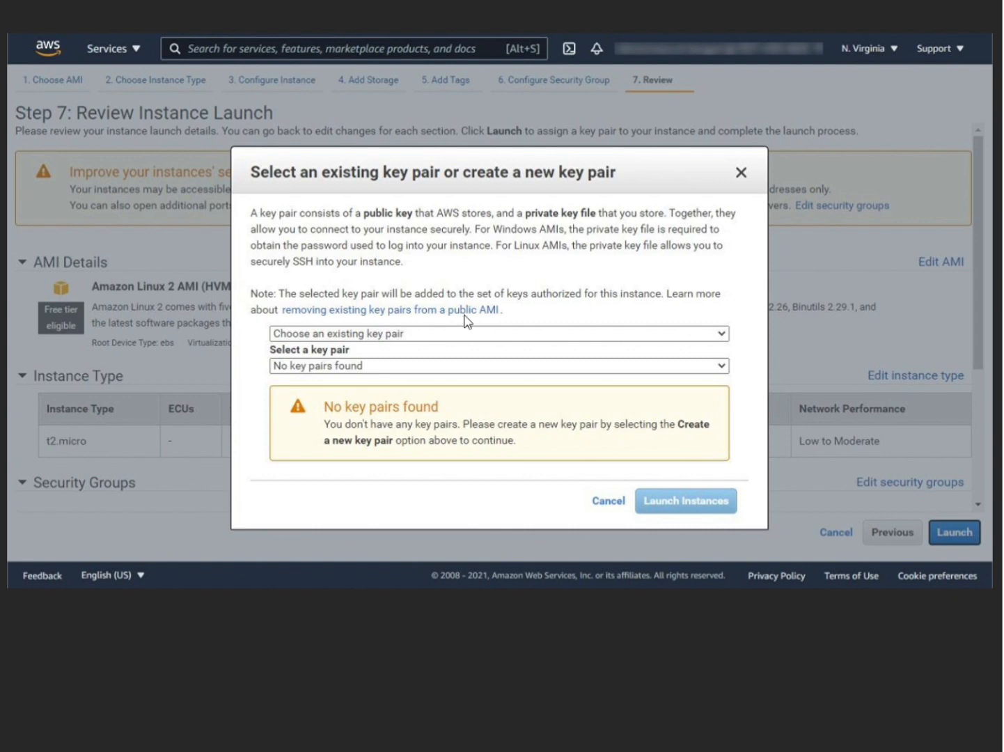
left_click(410, 335)
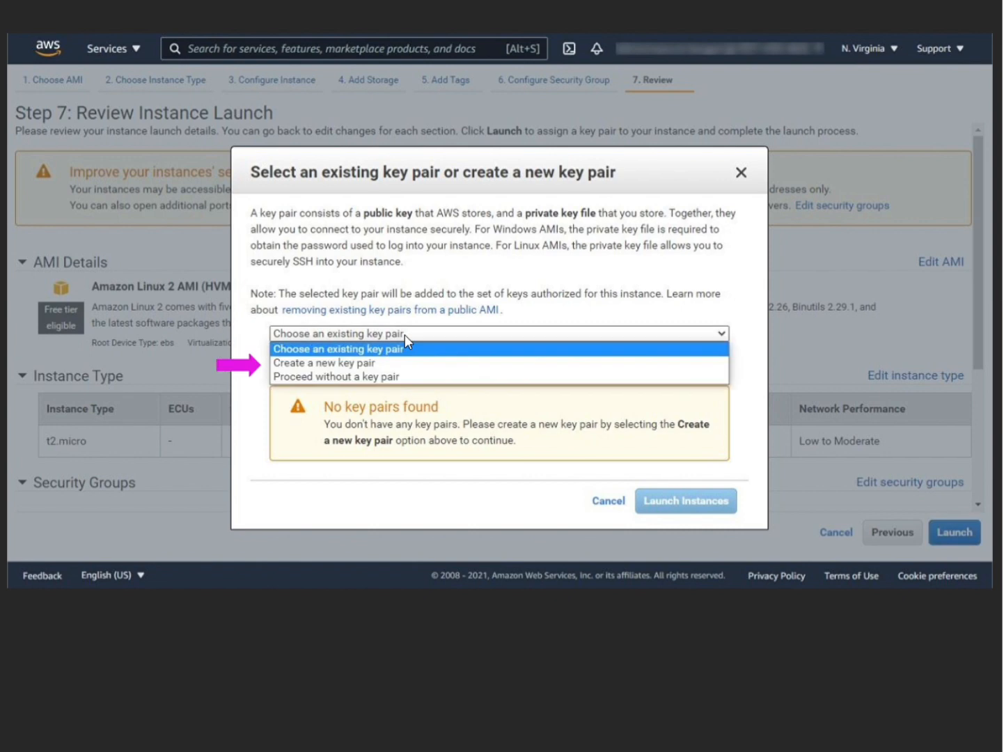
left_click(350, 362)
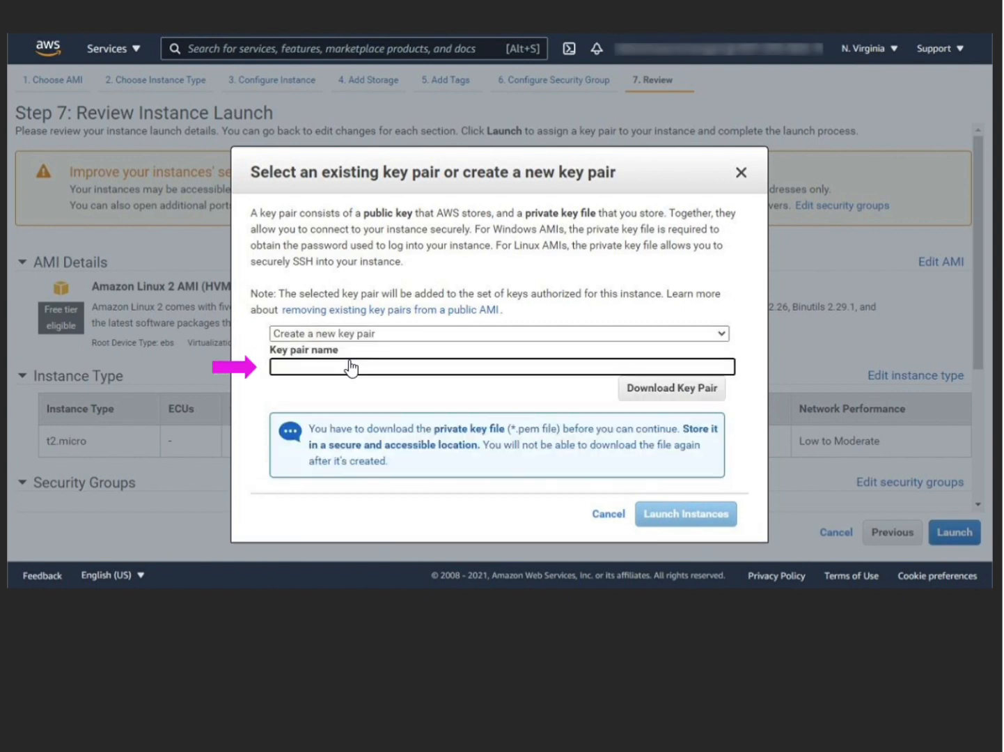
type("Server_Key_Pair")
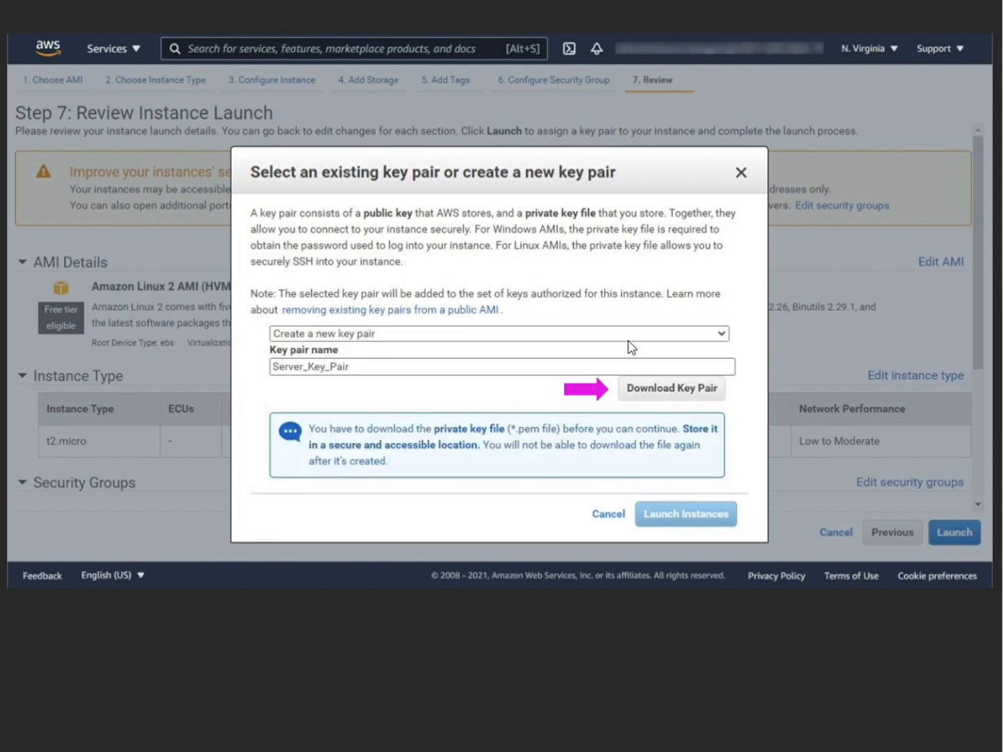
left_click(674, 390)
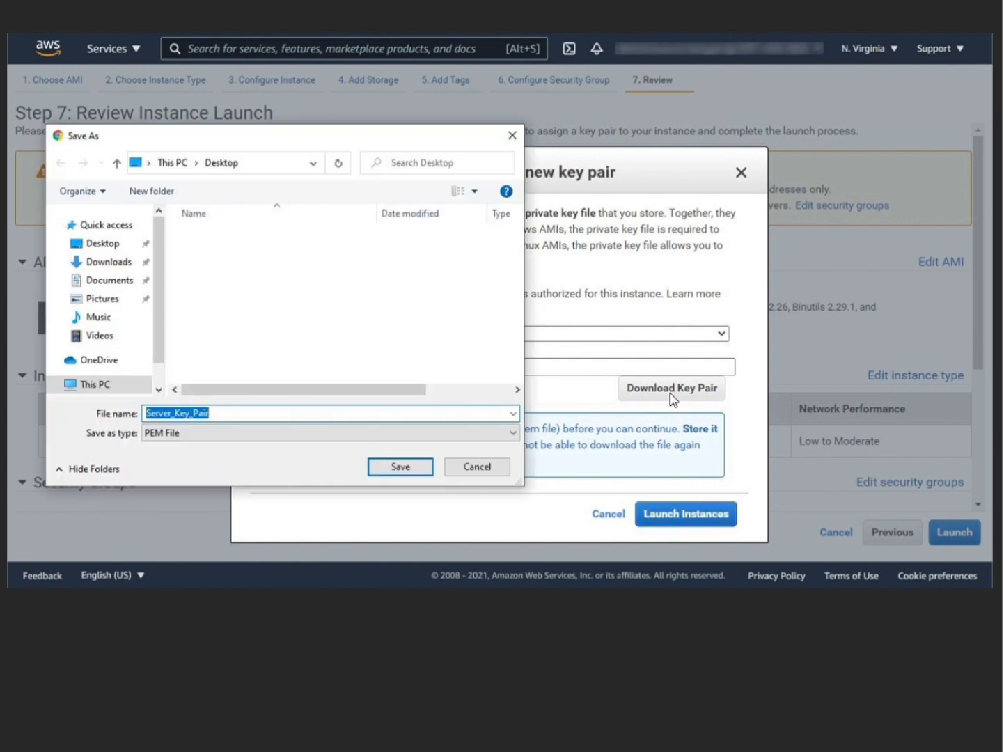
left_click(398, 468)
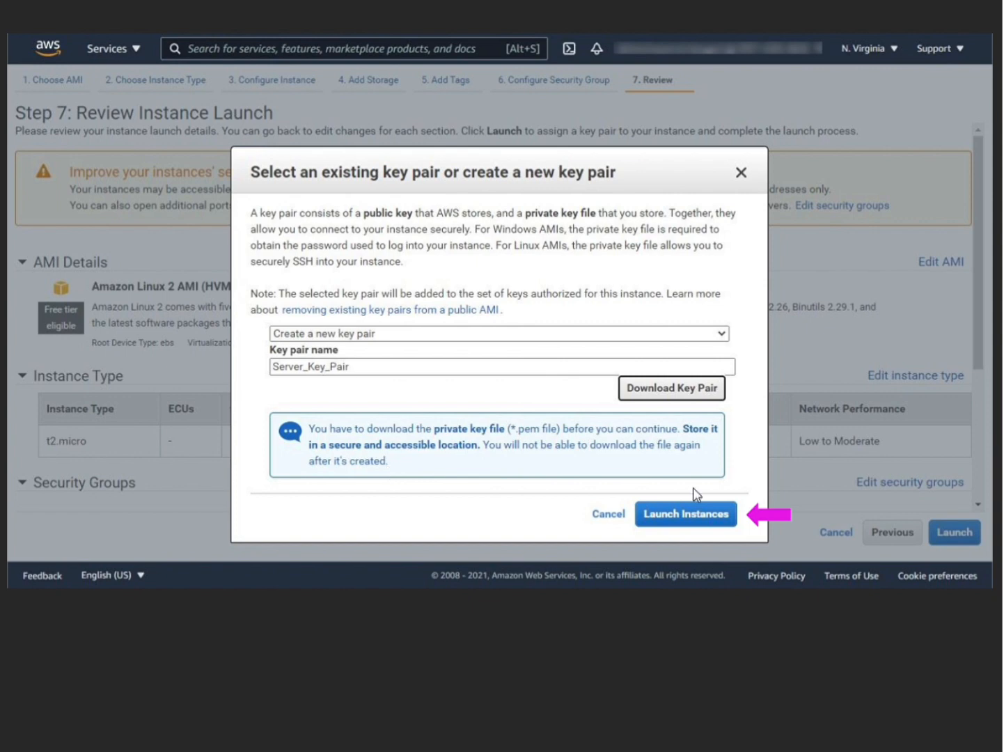
Launch the instance with the new key pair and open the instances list.
left_click(696, 521)
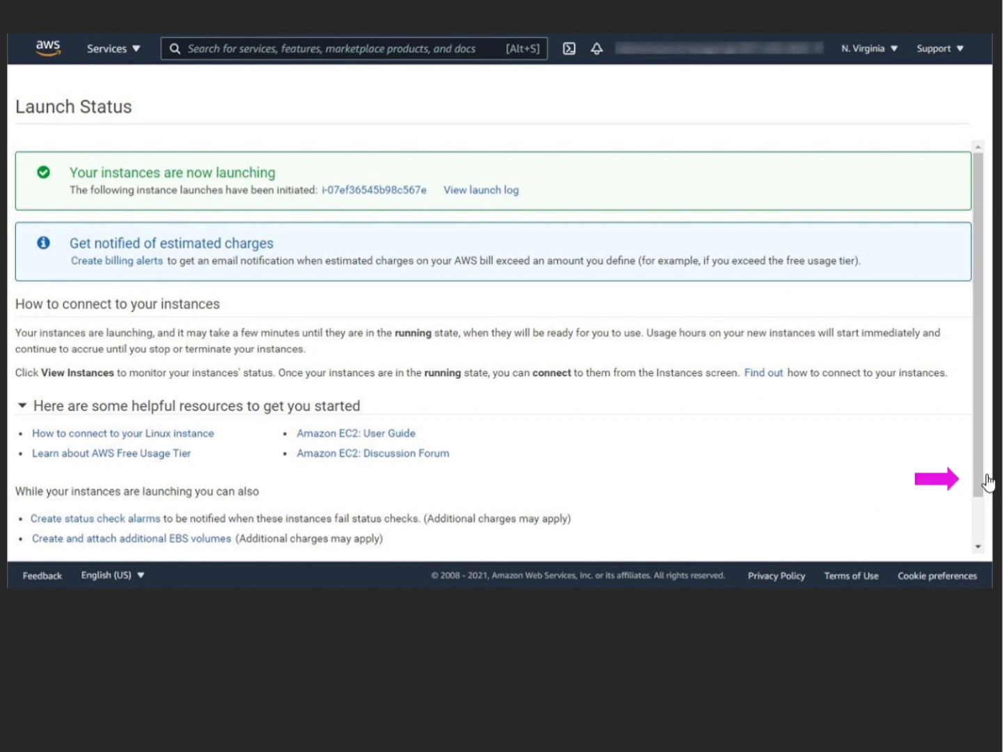
scroll(982, 480, "down", 2)
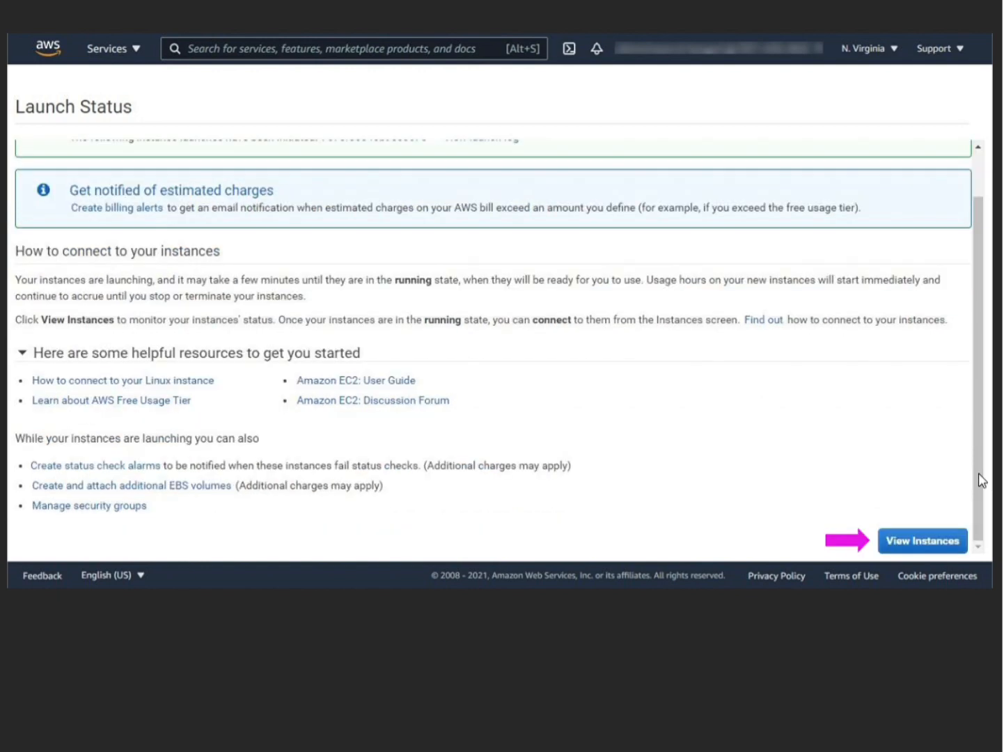
left_click(924, 542)
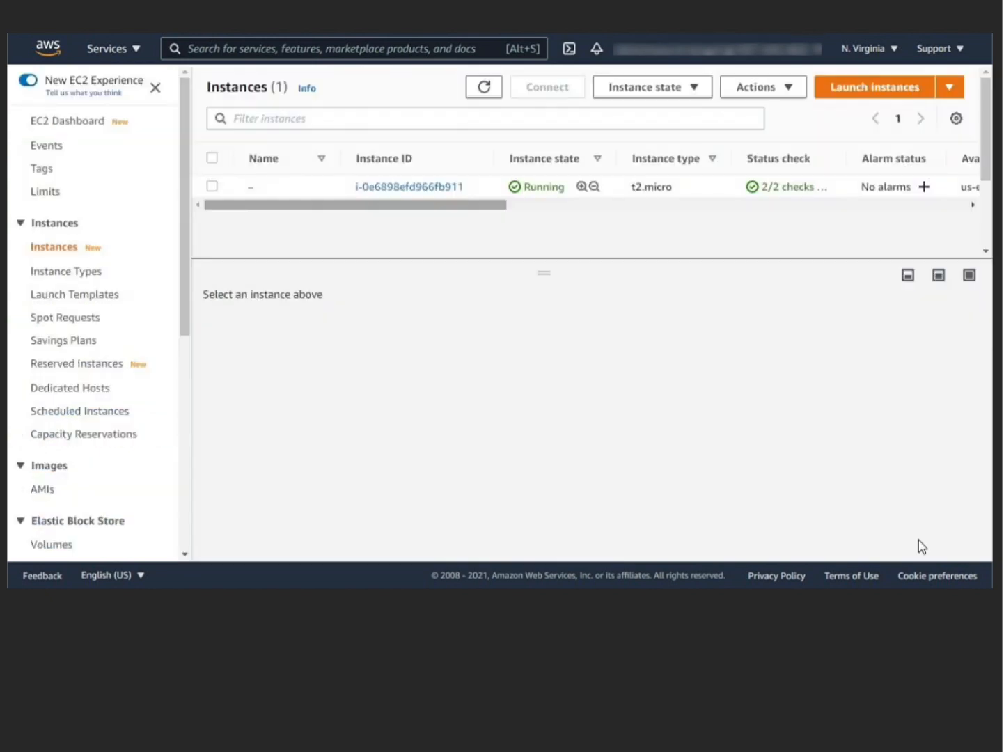
Stop the running t2.micro instance and confirm the stop.
left_click(213, 187)
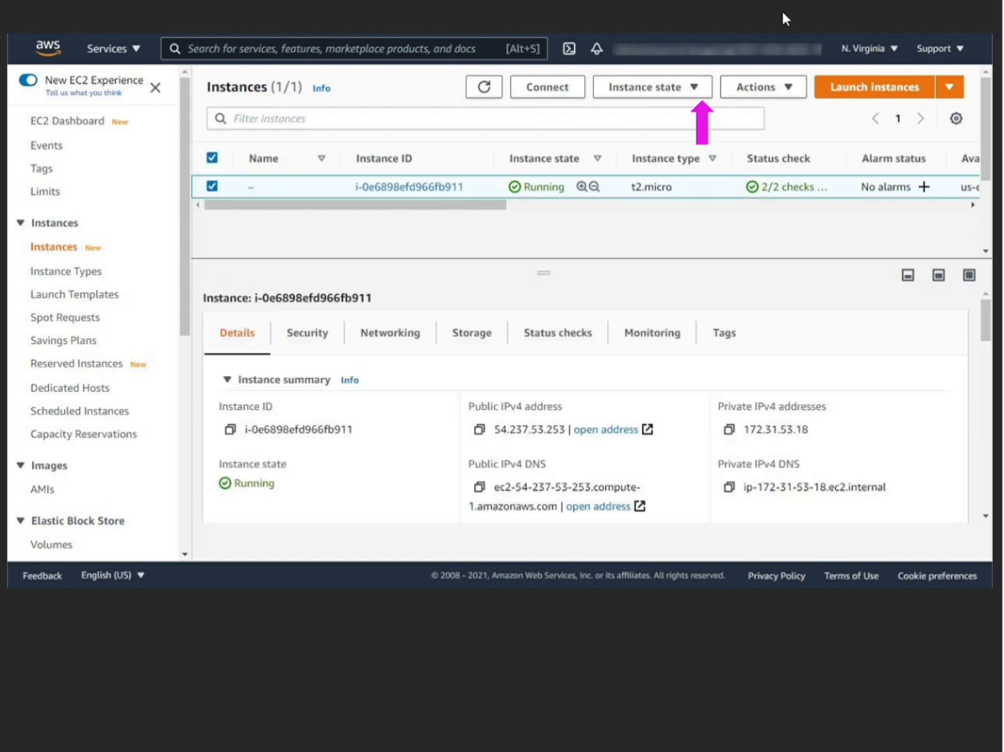
left_click(694, 93)
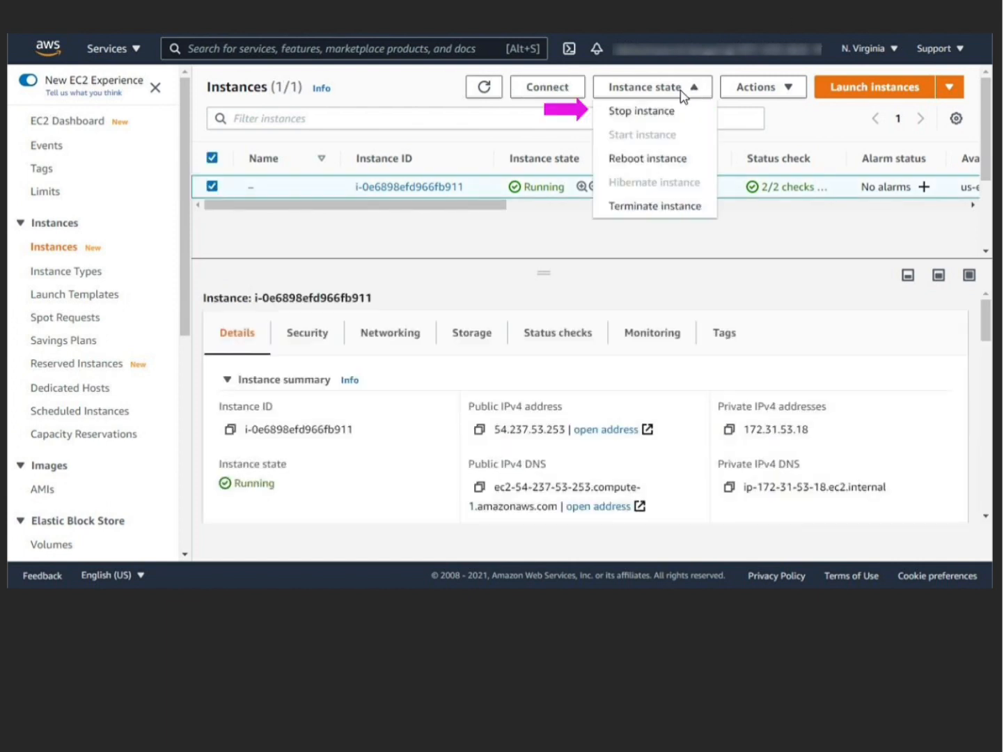
left_click(617, 113)
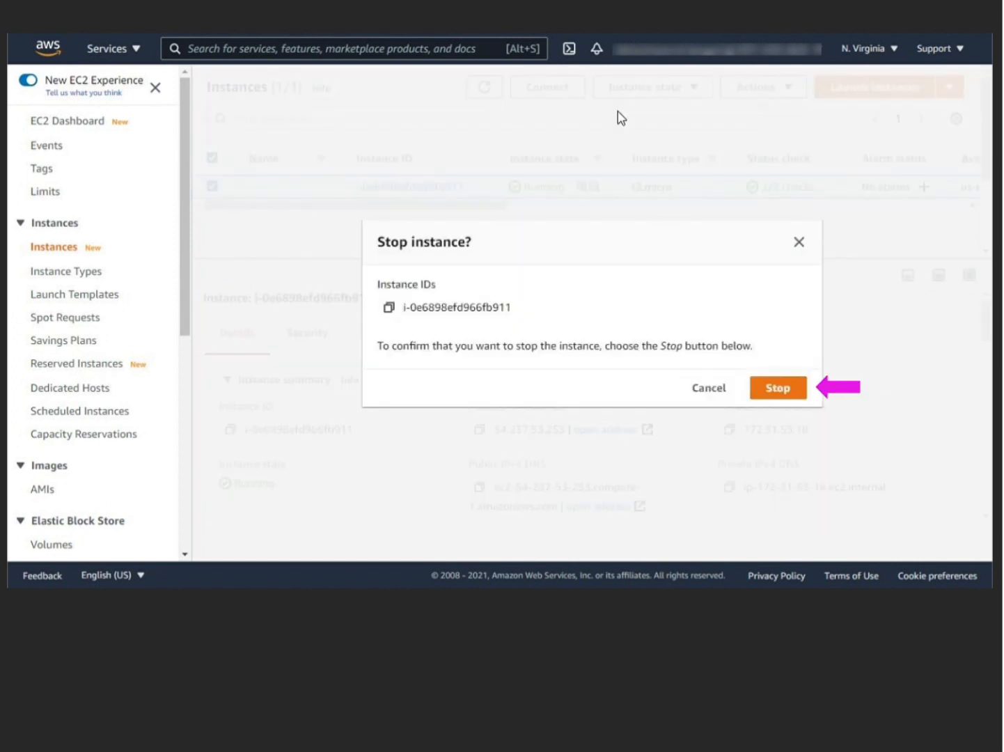
left_click(770, 394)
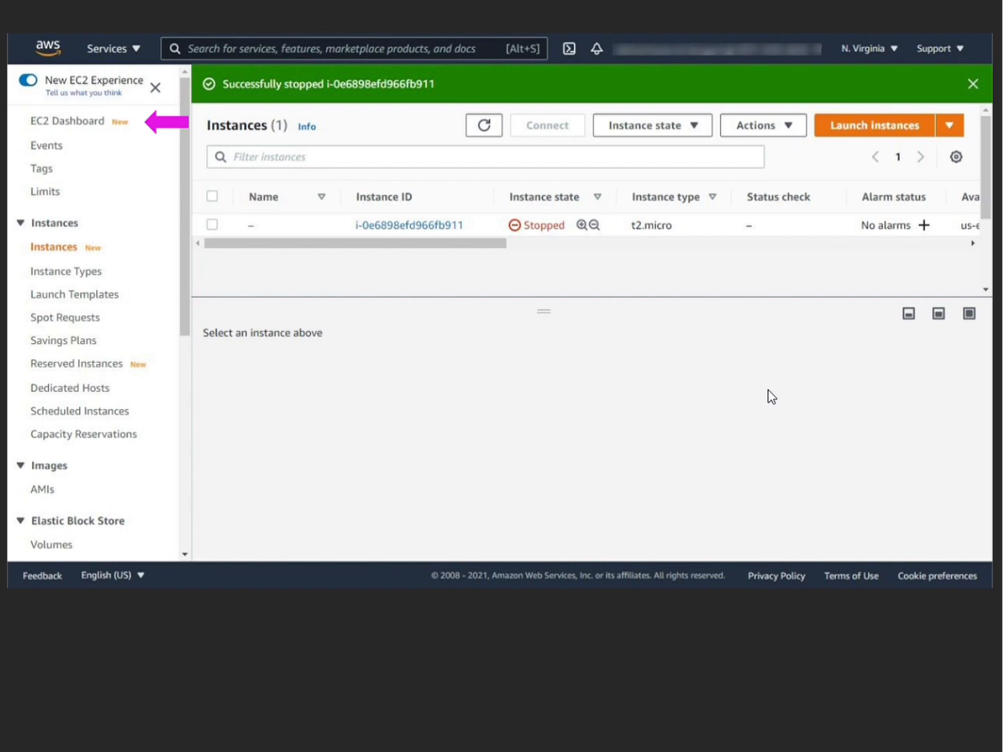
Open the EC2 dashboard and review the resources in use in the N. Virginia region.
left_click(95, 126)
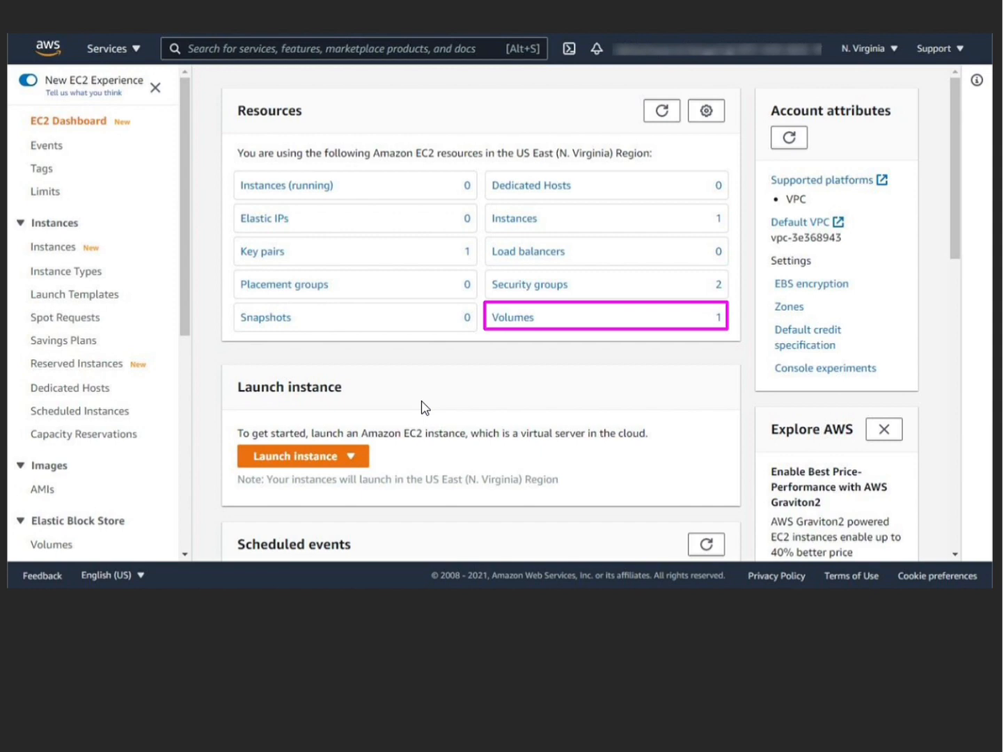
scroll(422, 404, "down", 2)
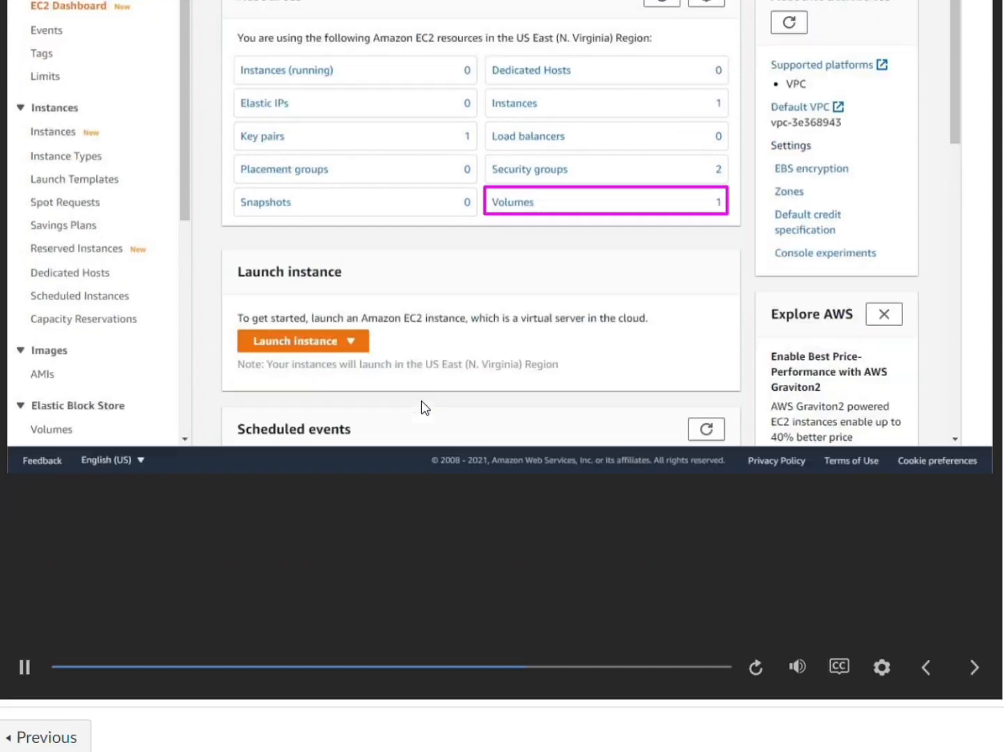
scroll(422, 403, "up", 3)
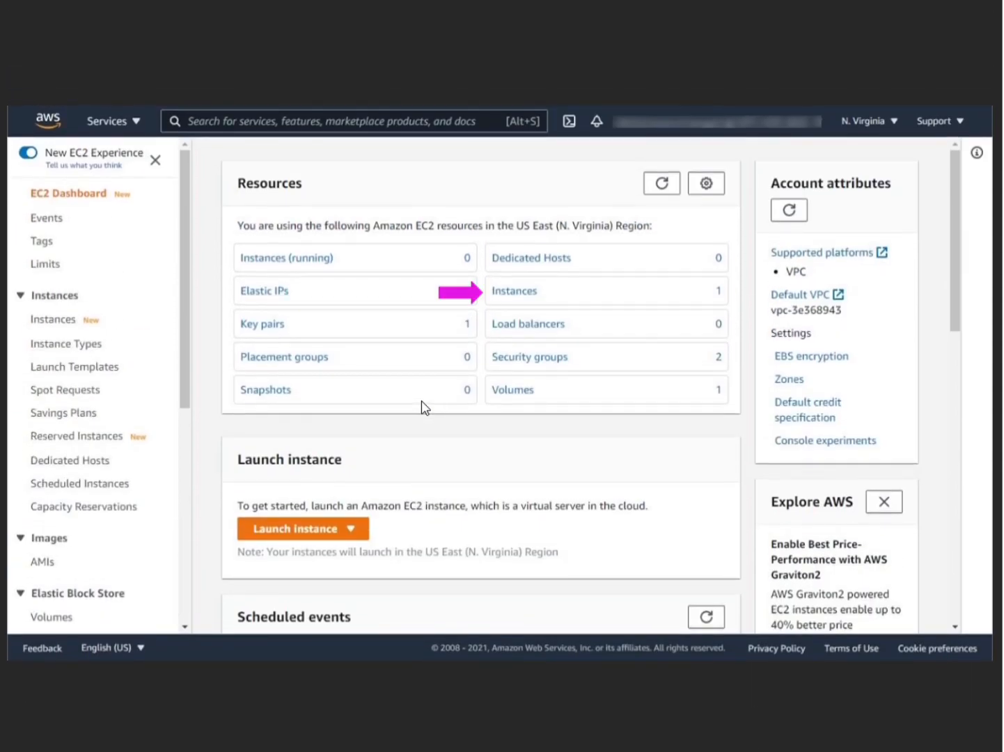
Open the list of all instances and terminate the stopped t2.micro instance.
left_click(536, 305)
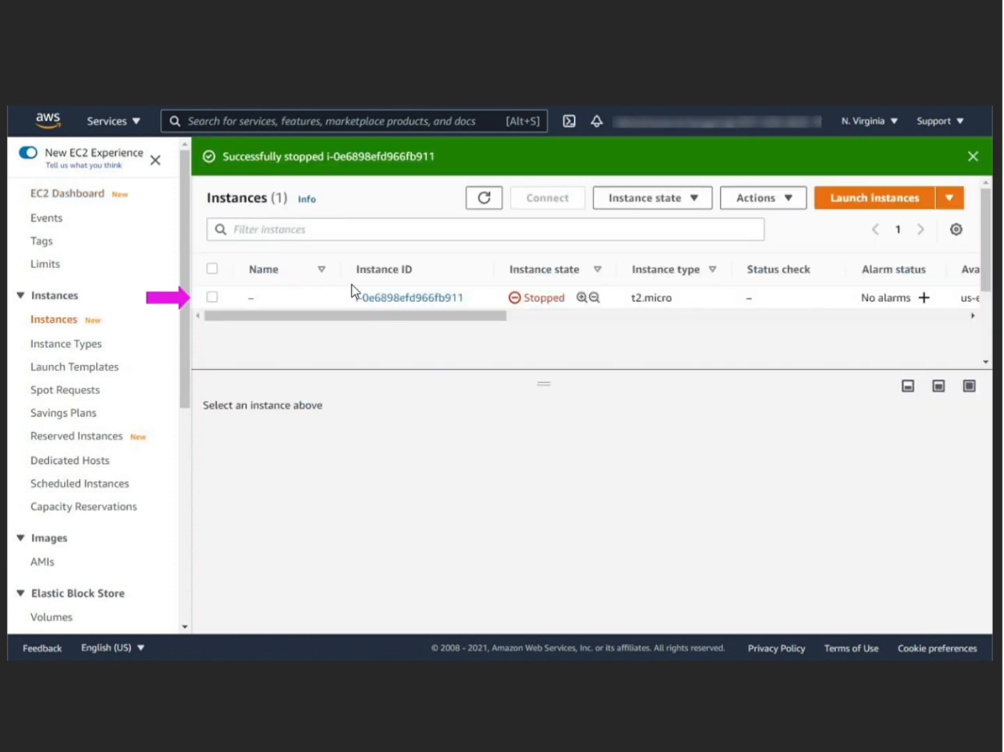
left_click(213, 298)
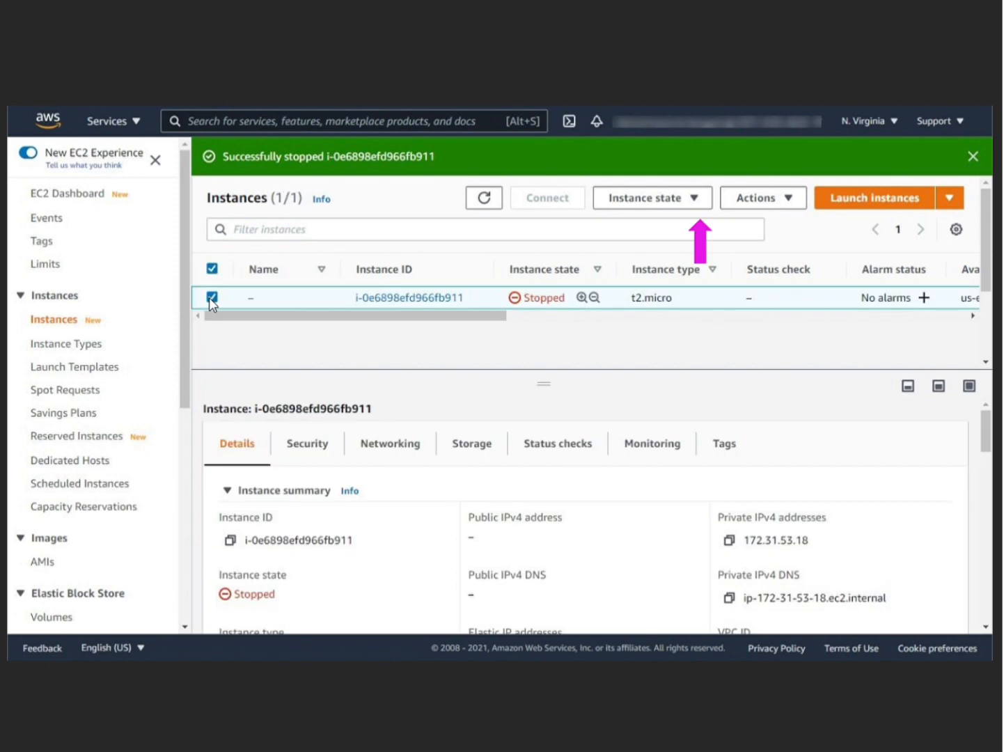
left_click(689, 202)
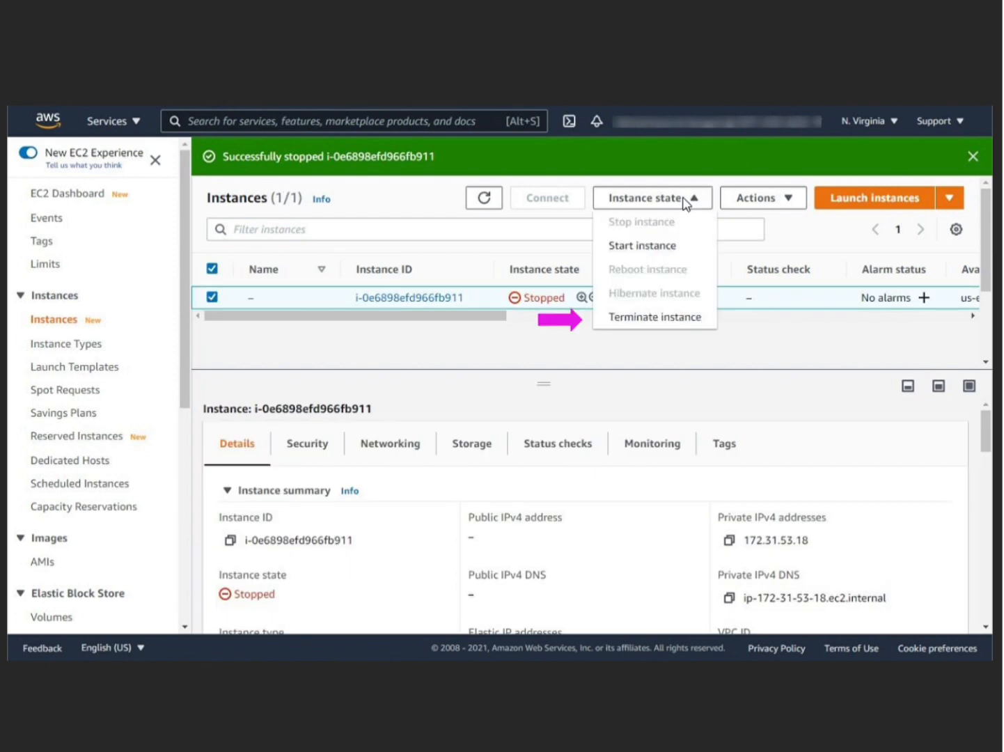
left_click(623, 320)
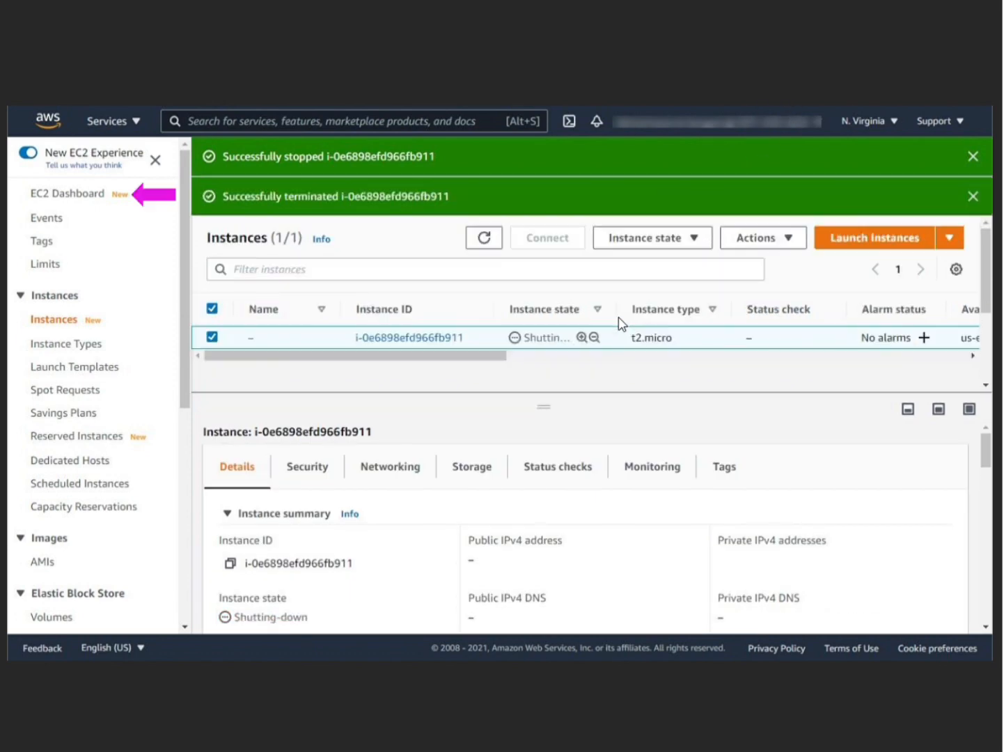
Return to the EC2 dashboard and switch the region to Europe (Ireland) eu-west-1.
left_click(61, 196)
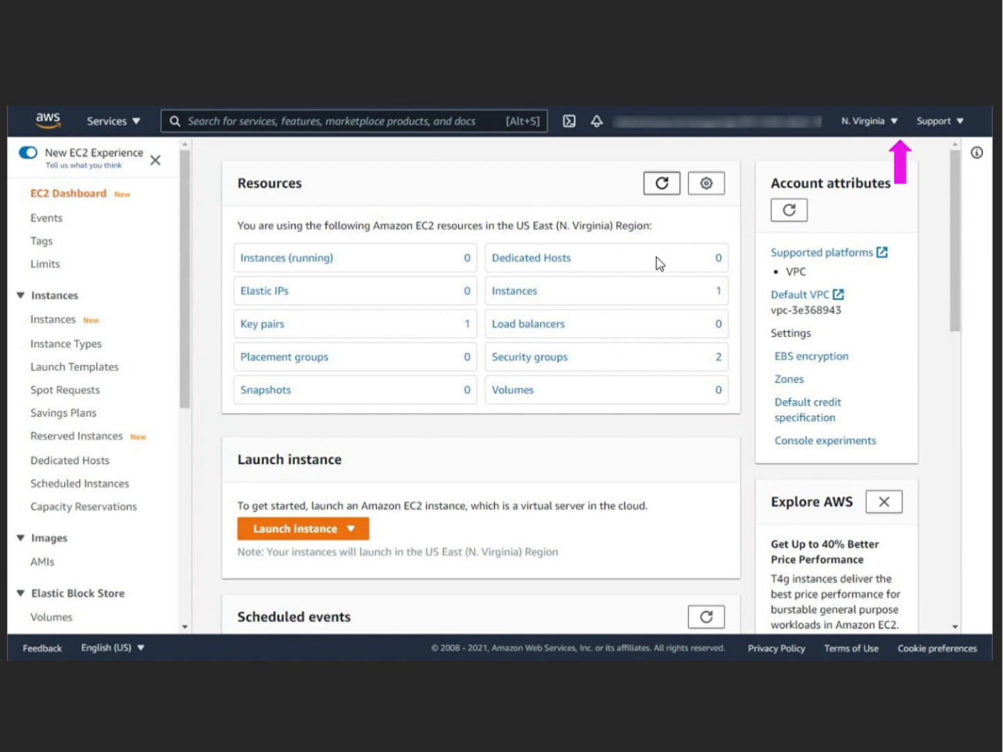
left_click(878, 123)
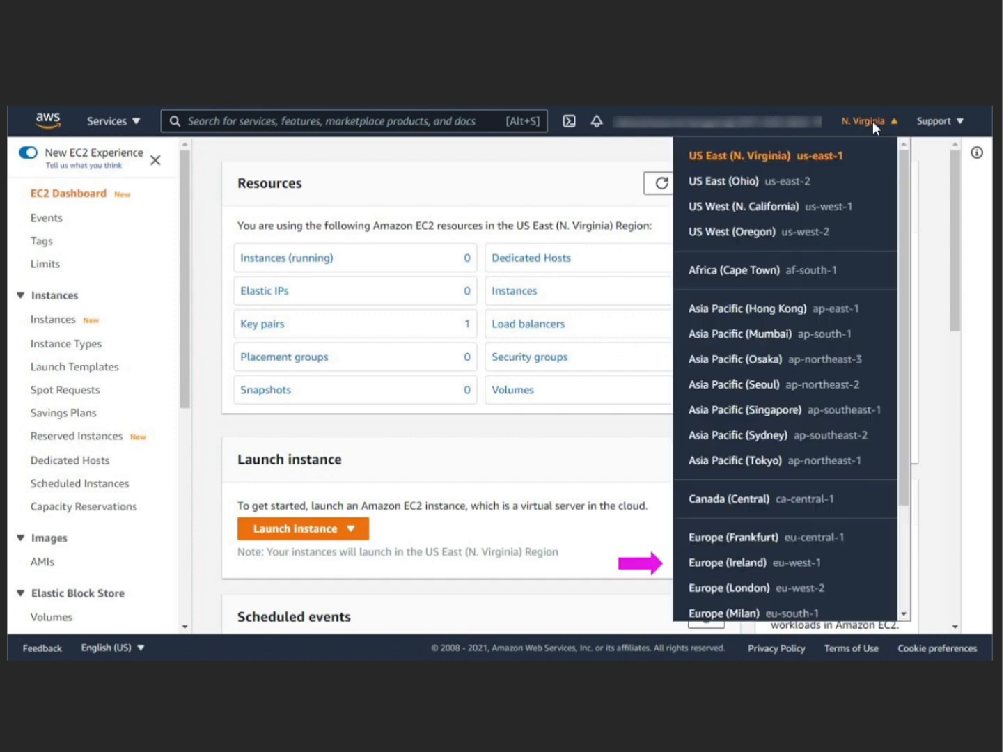
left_click(704, 564)
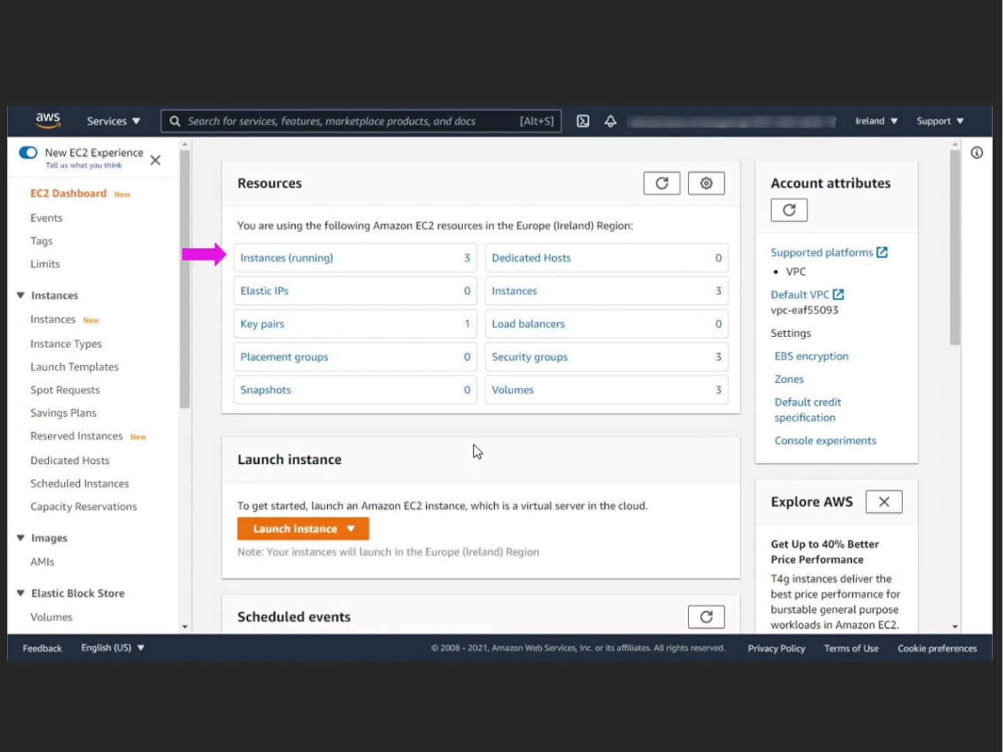
Terminate all three running t2.micro instances in the Ireland region and check the result in the refreshed list and the EC2 dashboard.
left_click(358, 271)
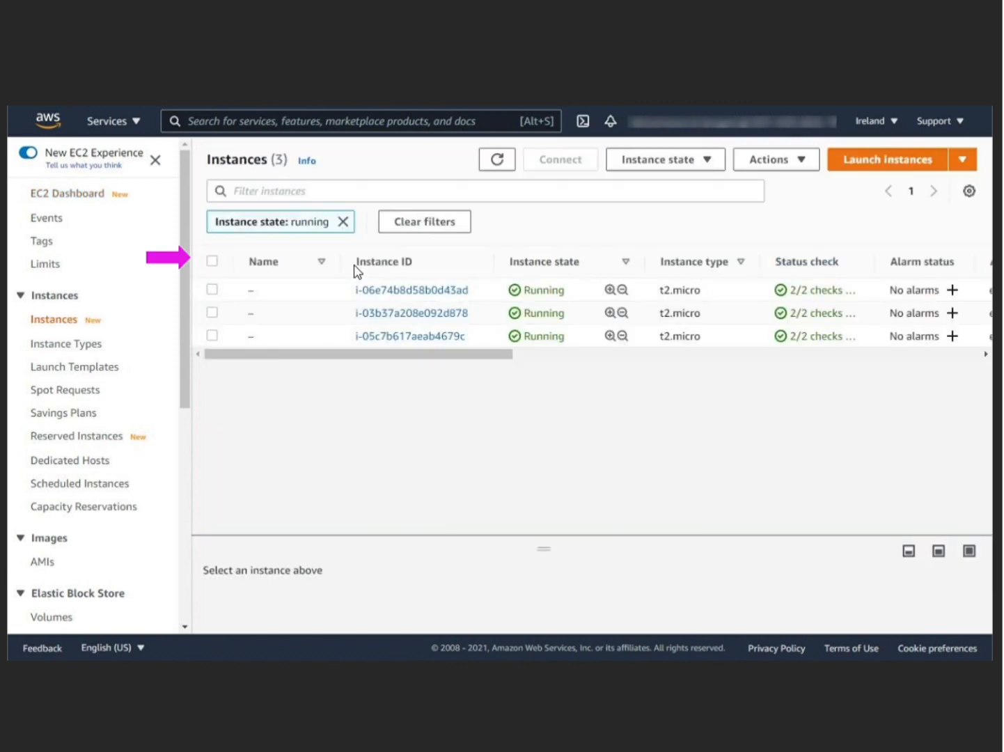
left_click(212, 261)
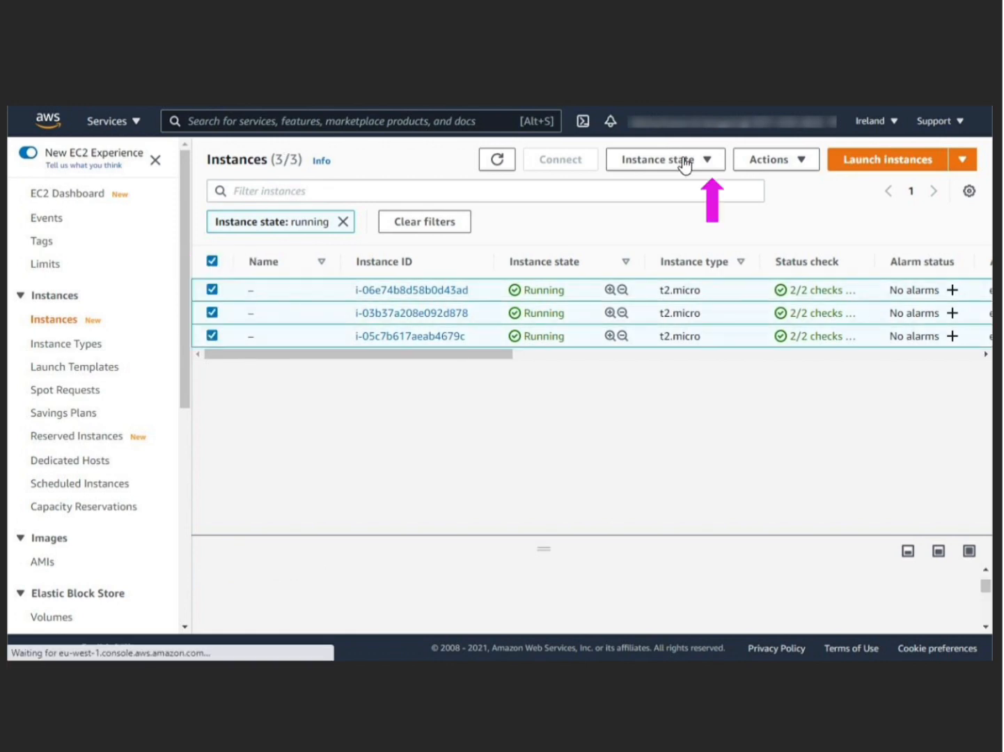
left_click(685, 161)
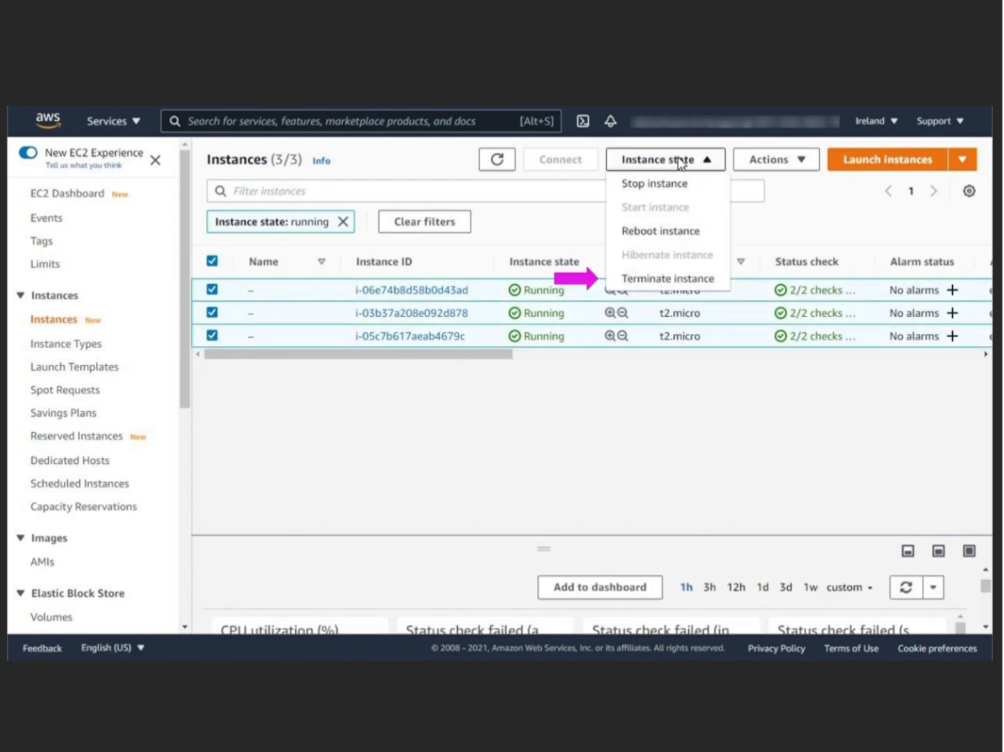
left_click(668, 279)
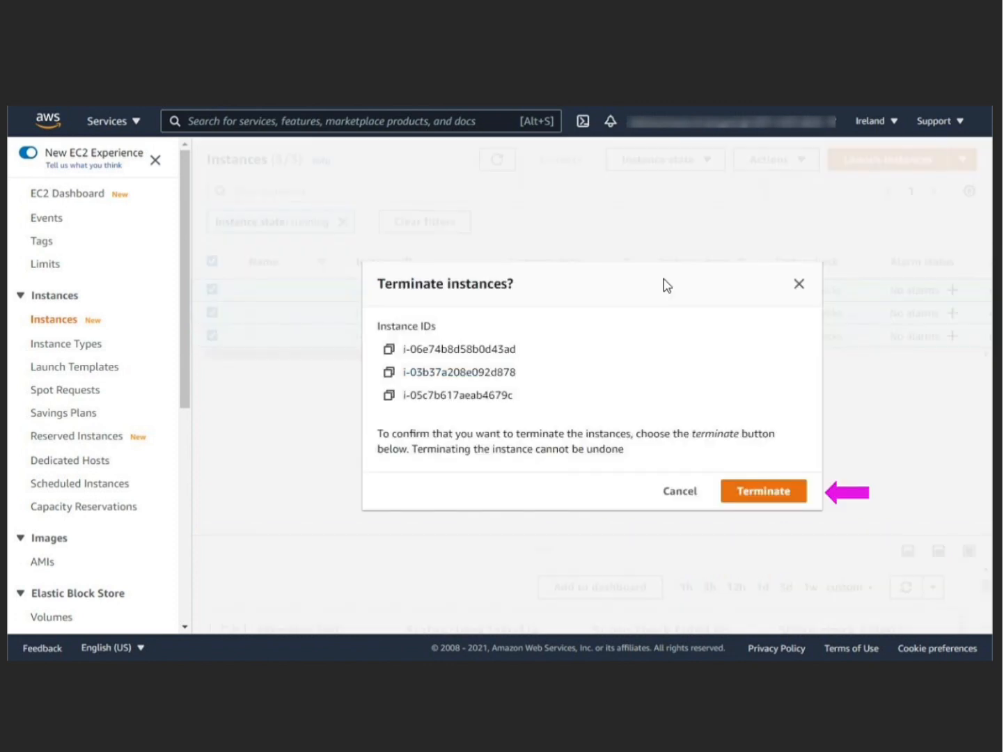
left_click(738, 506)
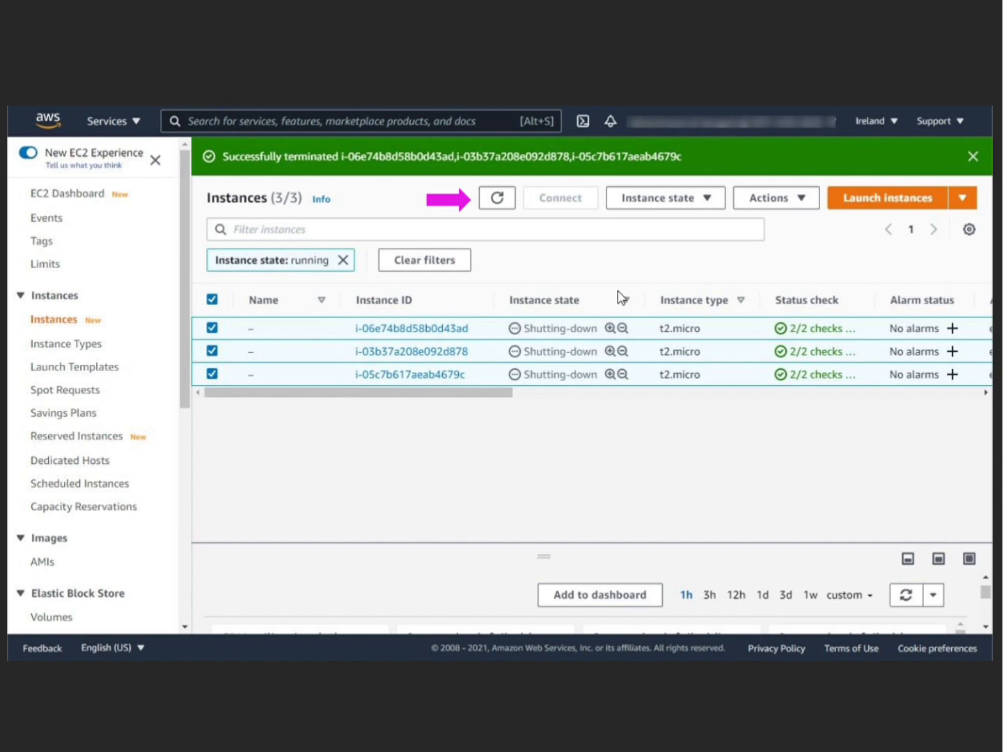
left_click(498, 200)
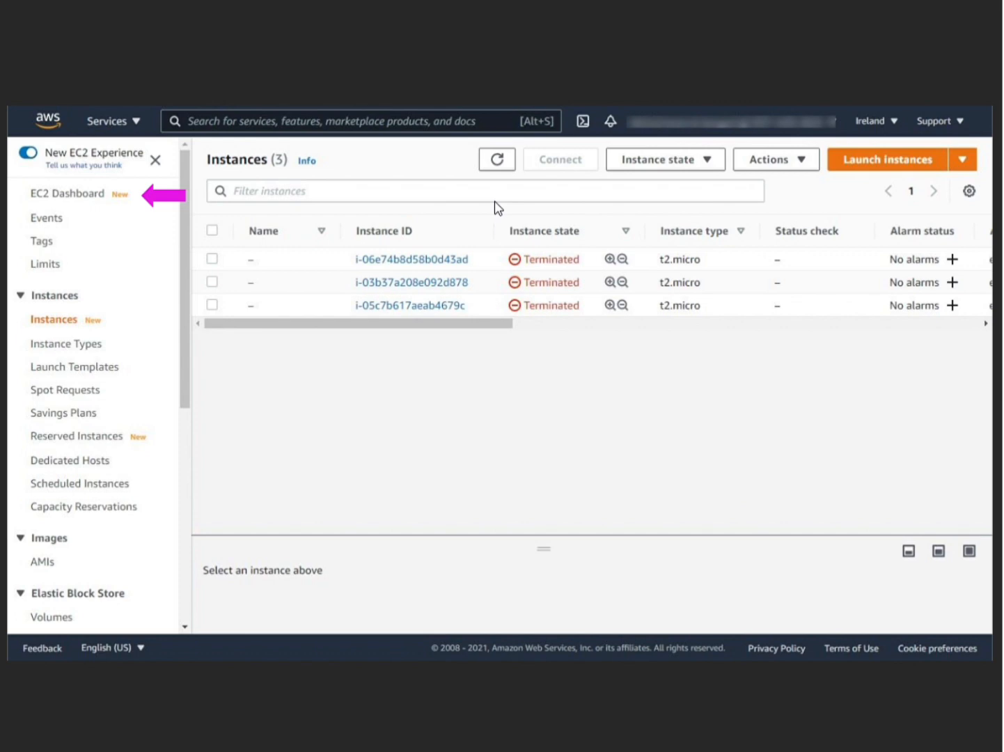
left_click(89, 195)
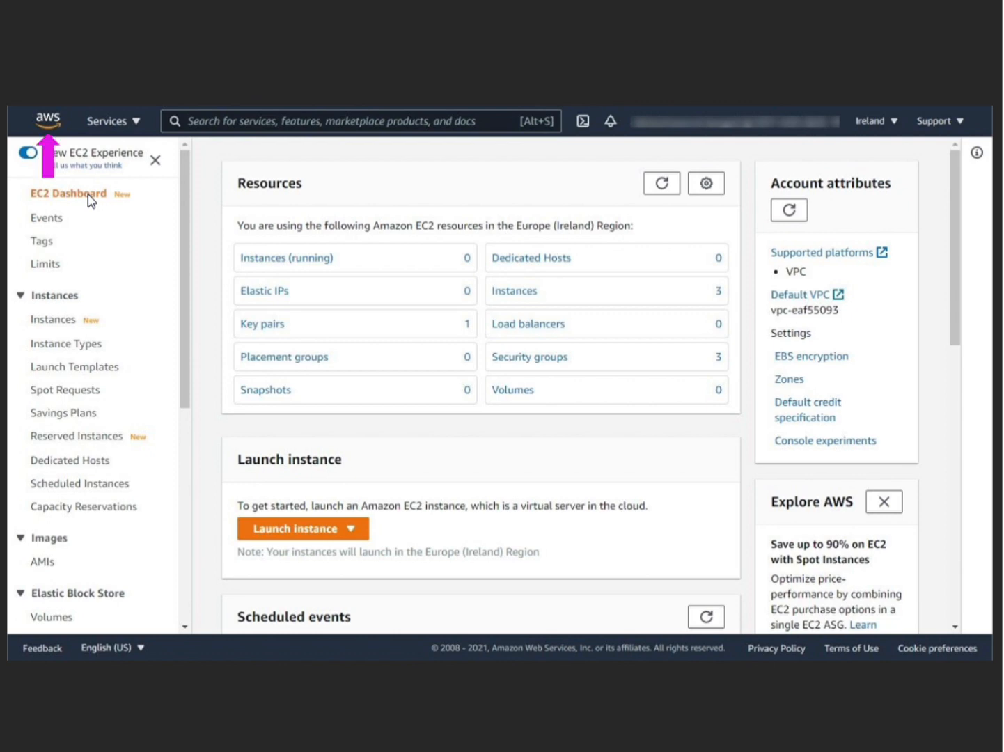
Return to the AWS Management Console home page and switch the region to US East (N. Virginia) us-east-1.
left_click(48, 124)
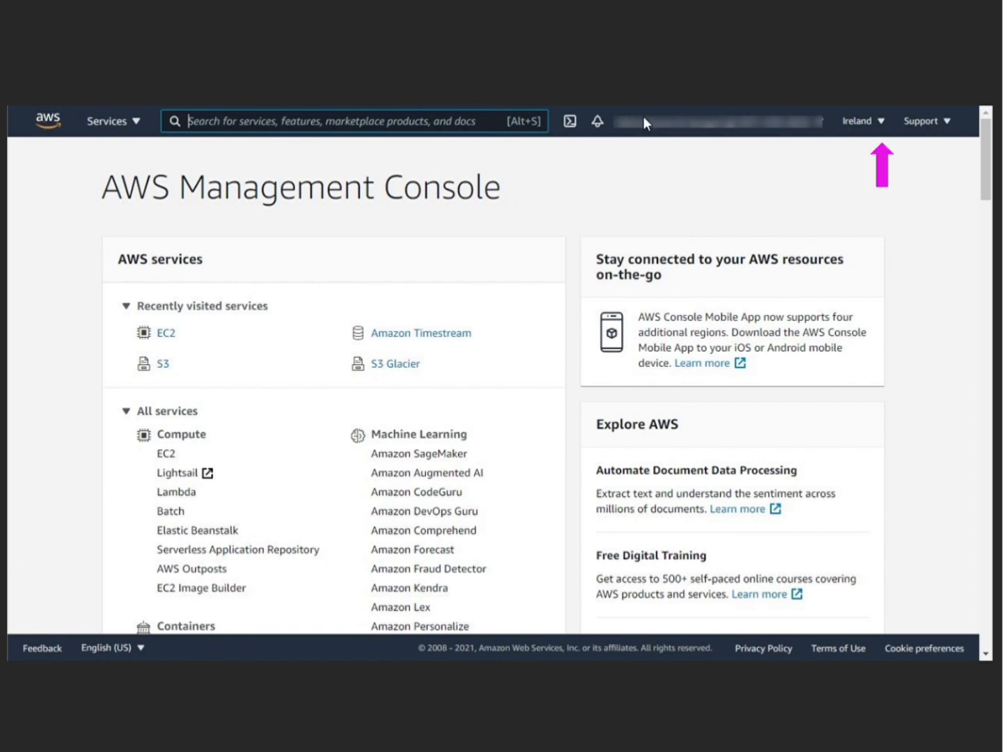
left_click(881, 122)
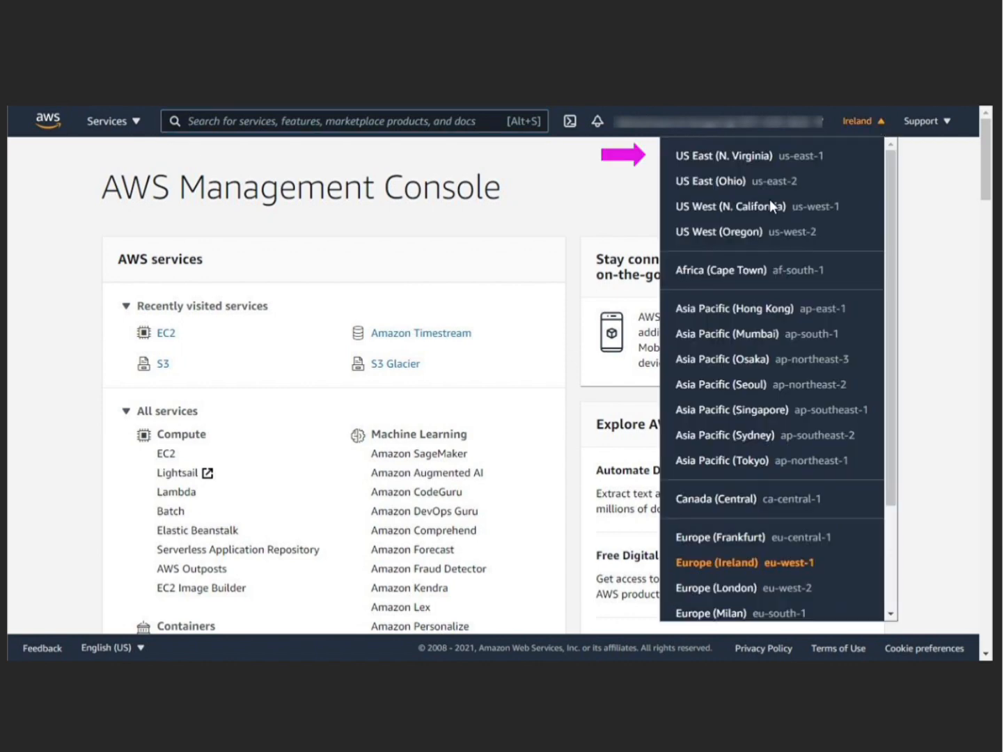
left_click(705, 158)
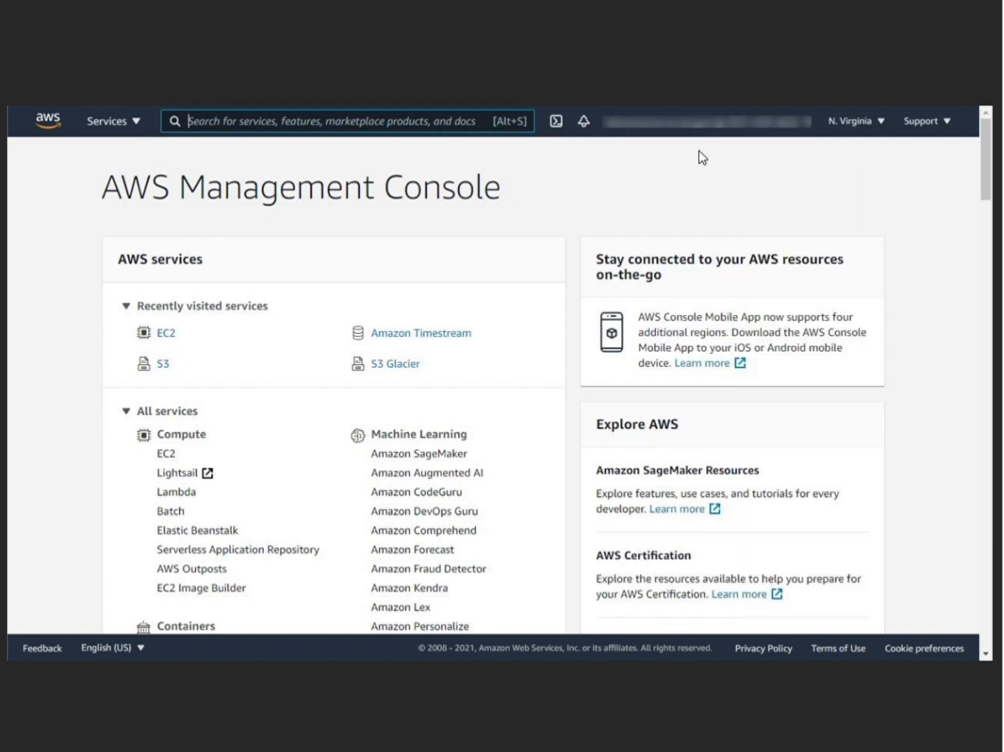